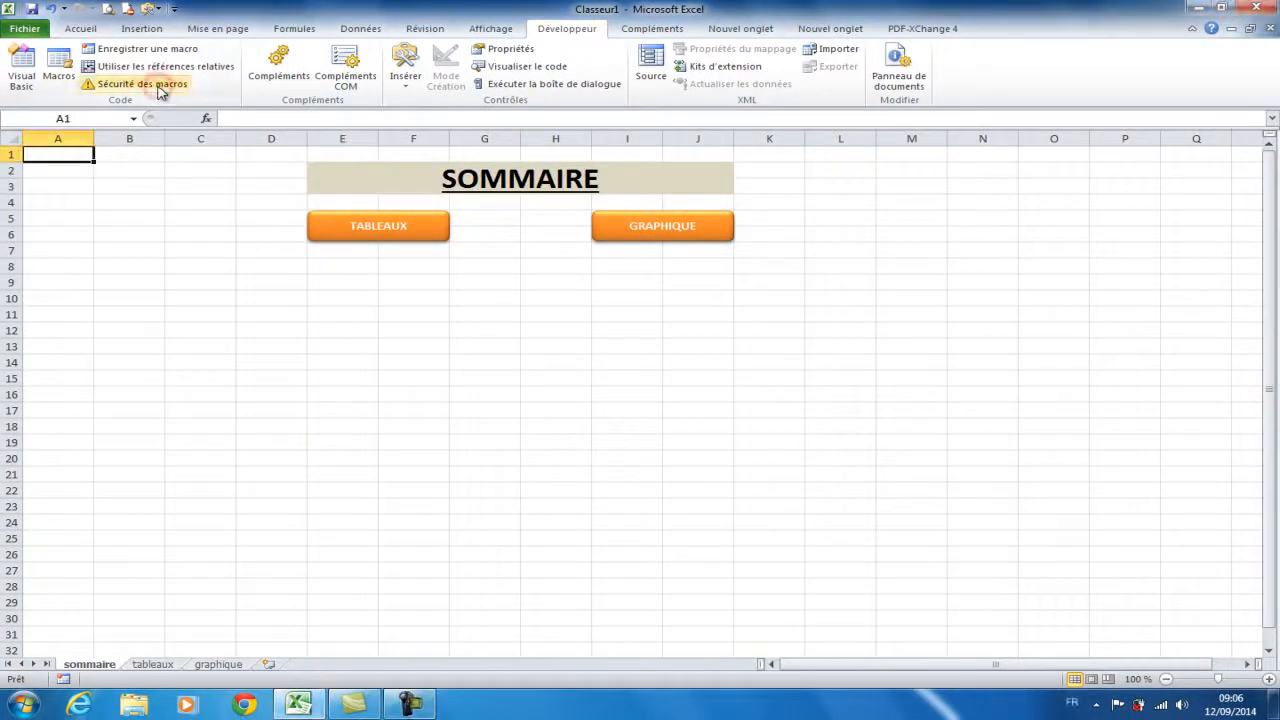
Check the macro security settings and close them.
{"action": "left_click", "coordinate": [158, 87]}
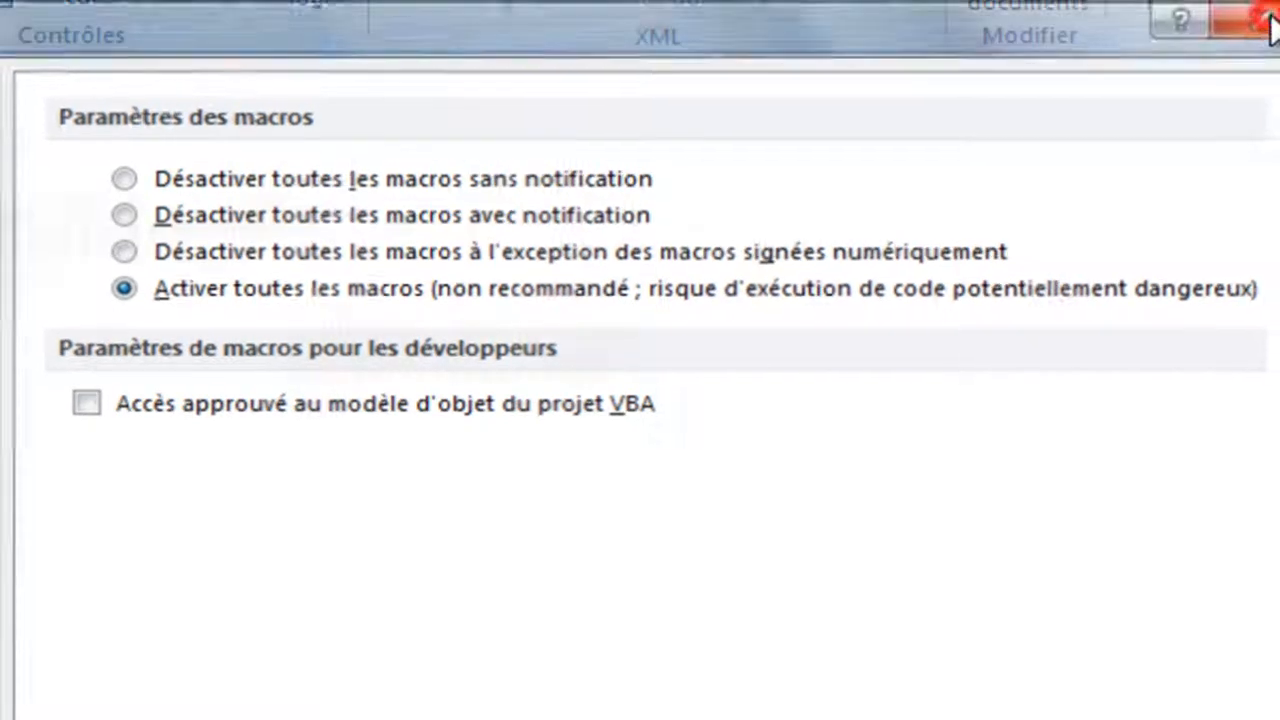
{"action": "left_click", "coordinate": [1268, 22]}
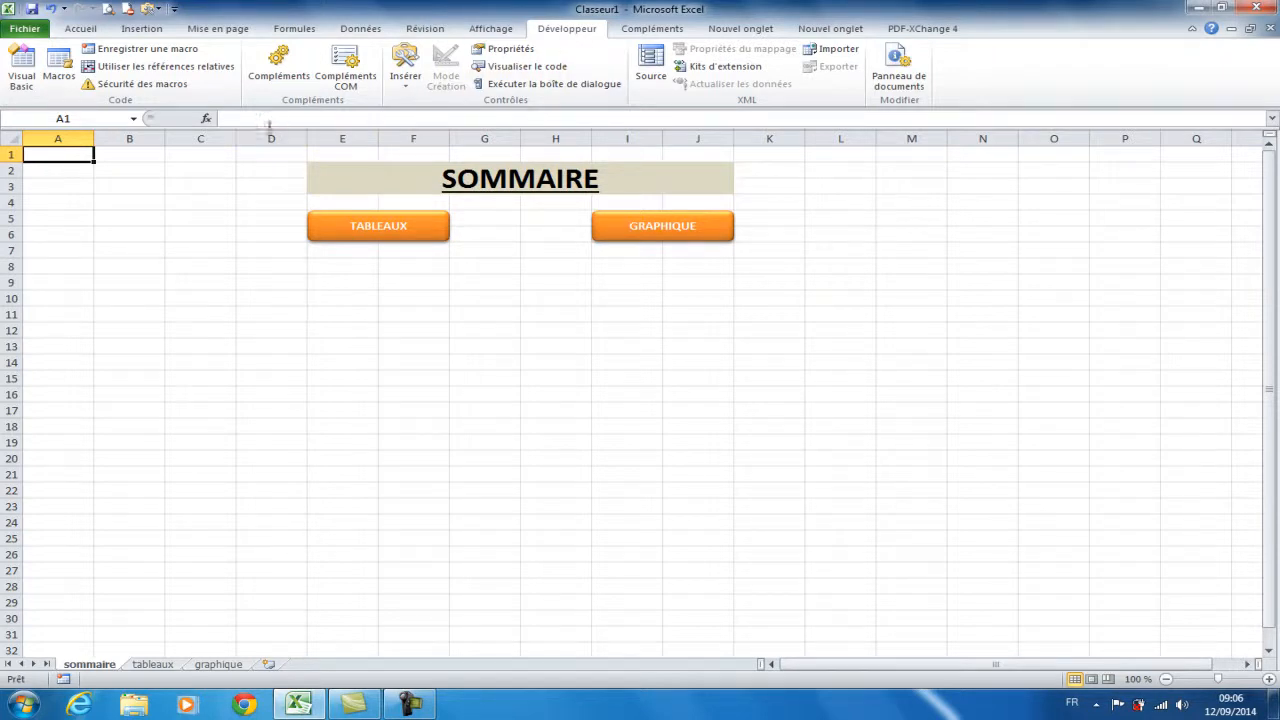
Record a macro named TABLEAUX in this workbook that opens the tableaux sheet and selects the RESULTAT NOM header cell C4.
{"action": "left_click", "coordinate": [186, 57]}
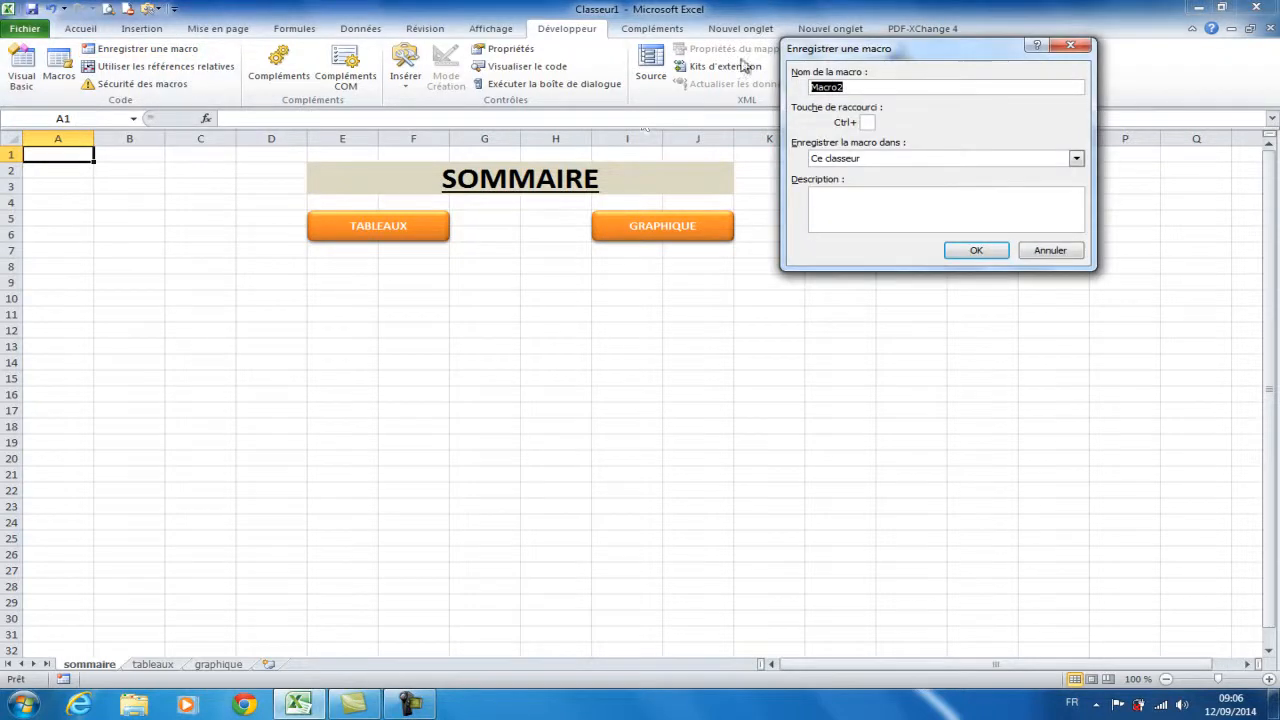
{"action": "left_click_drag", "start_coordinate": [897, 51], "coordinate": [651, 326]}
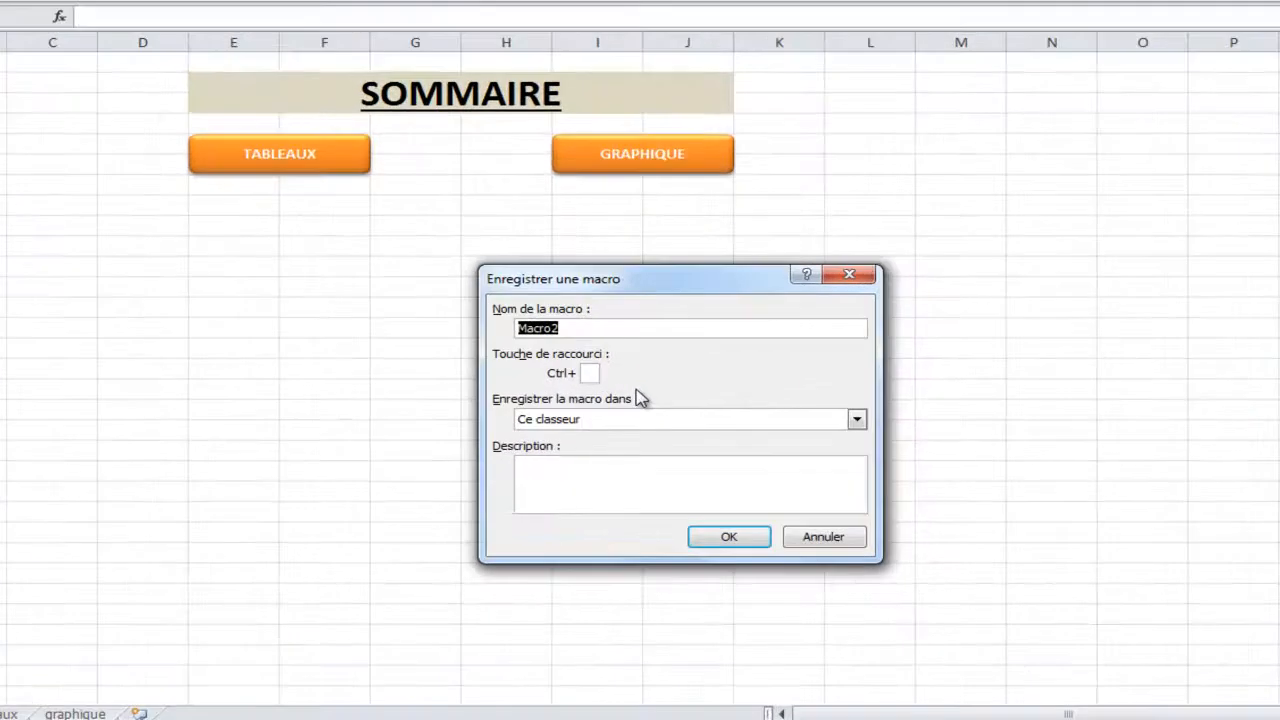
{"action": "type", "text": "TABLEAU"}
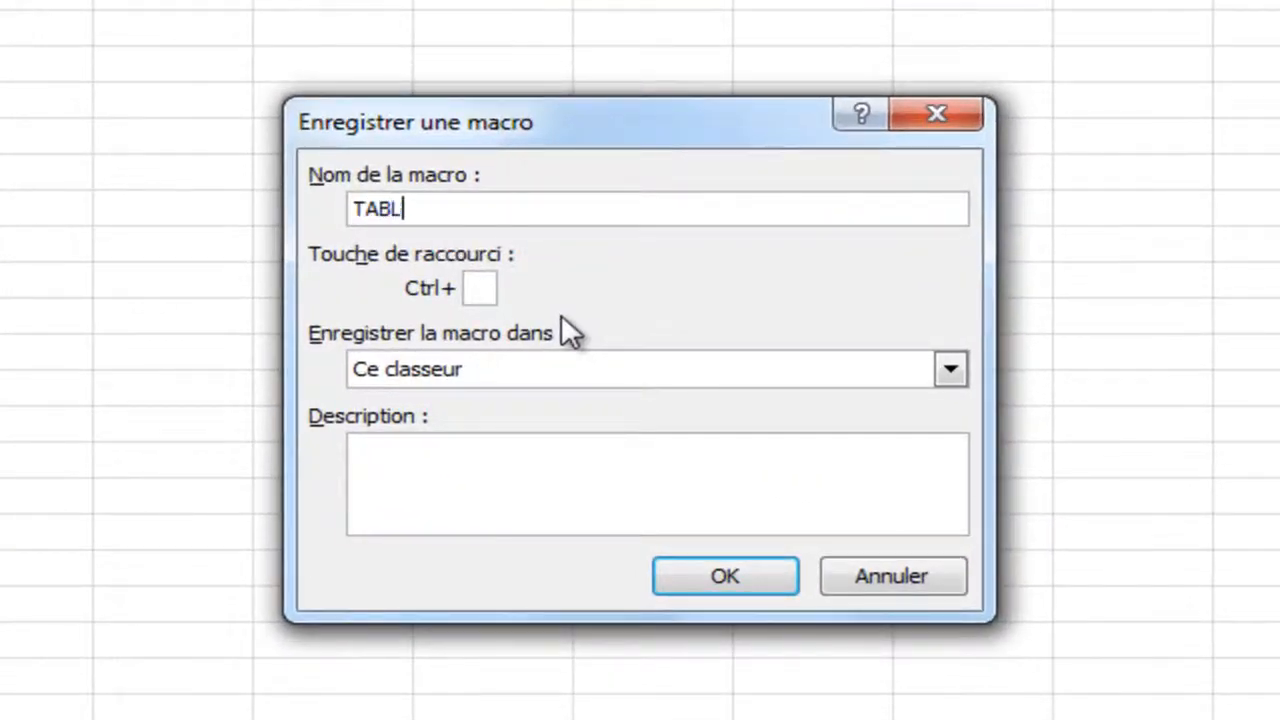
{"action": "type", "text": "X"}
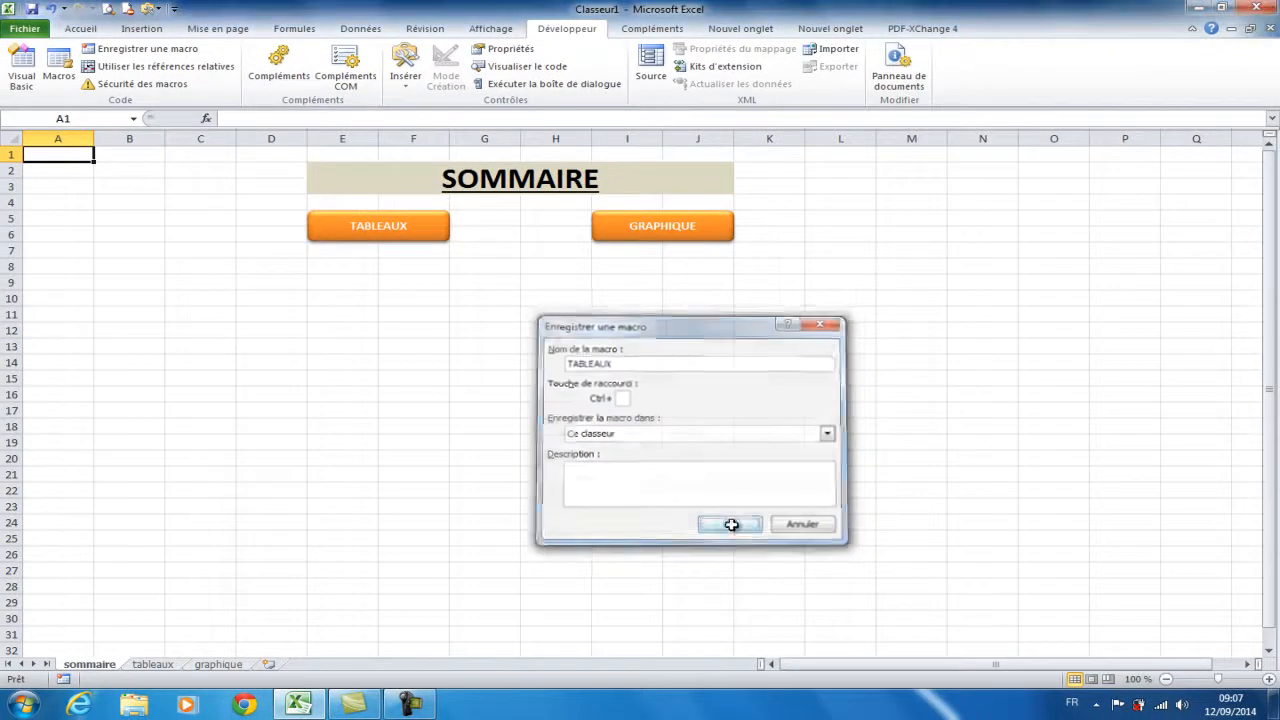
{"action": "left_click", "coordinate": [732, 529]}
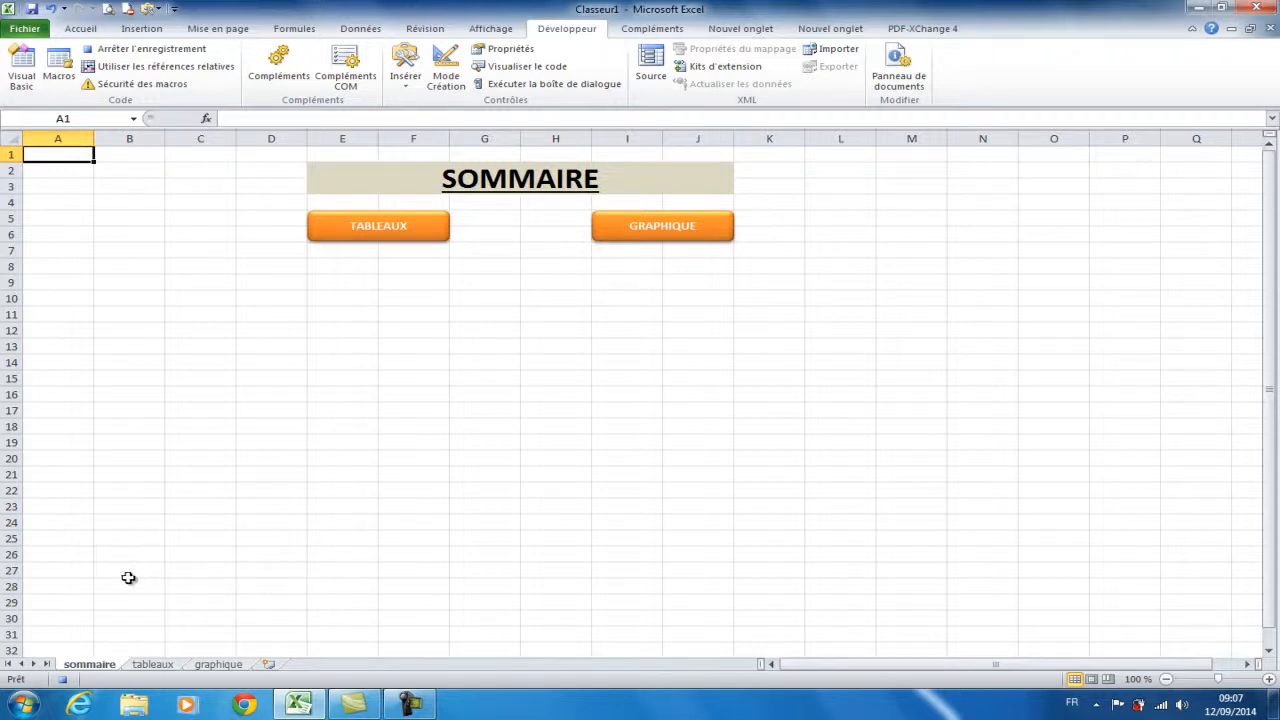
{"action": "left_click", "coordinate": [153, 665]}
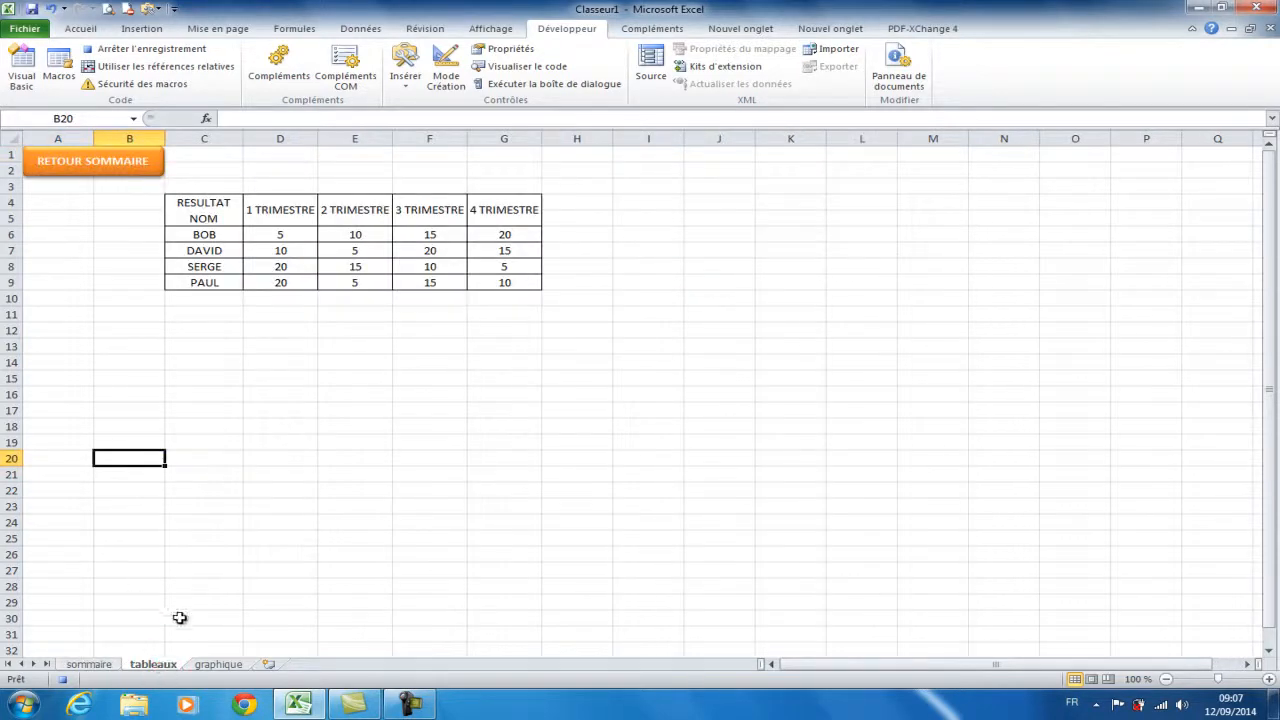
{"action": "left_click", "coordinate": [189, 213]}
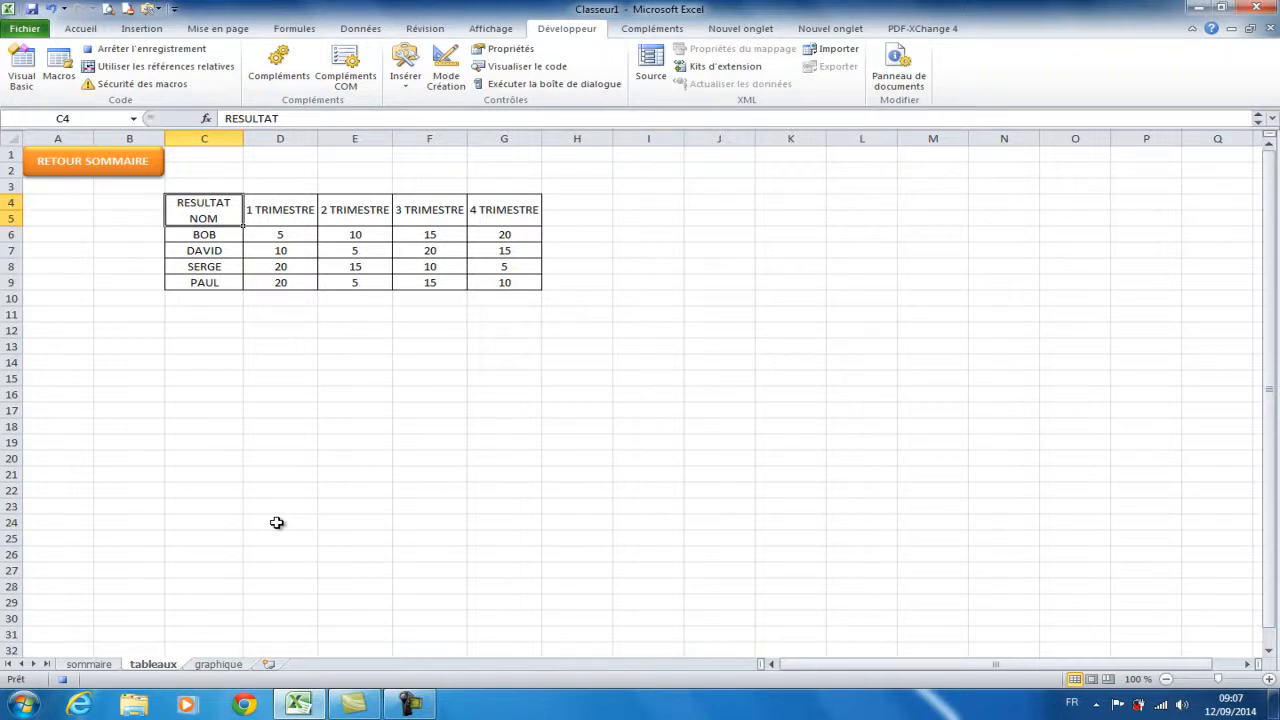
{"action": "left_click", "coordinate": [152, 48]}
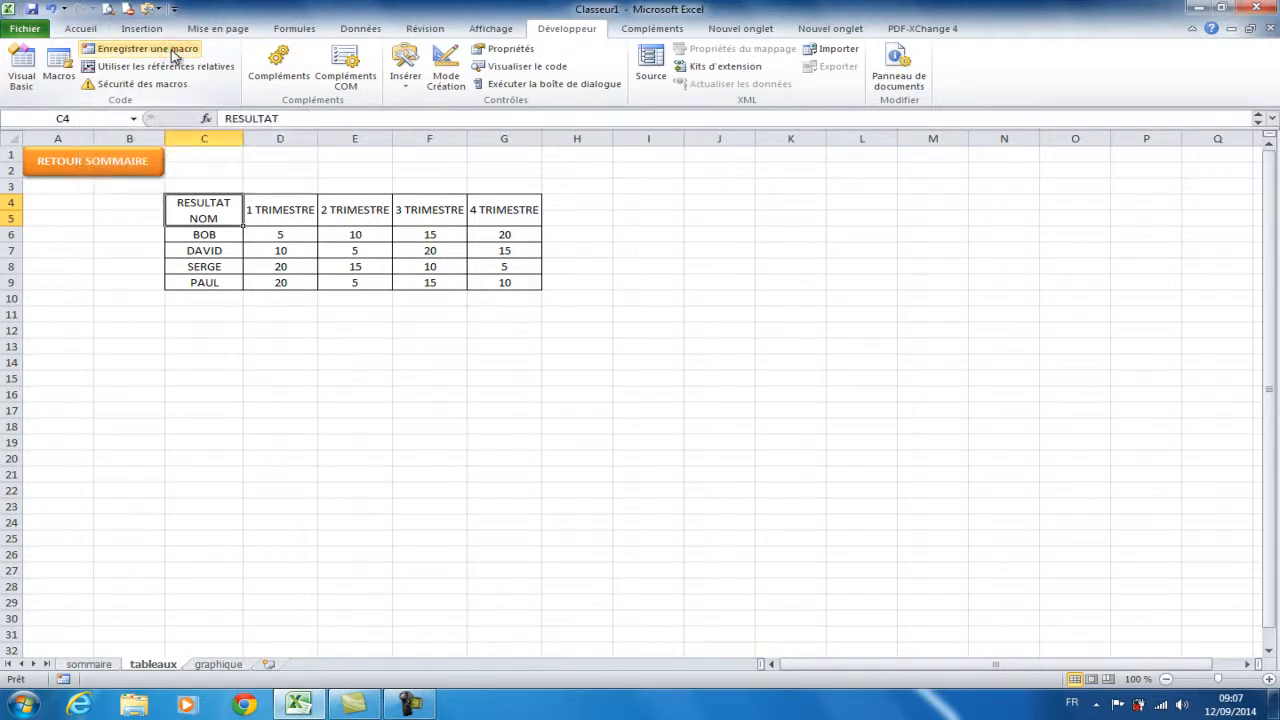
Assign this workbook's TABLEAUX macro to the TABLEAUX button on the sommaire sheet and deselect the button.
{"action": "left_click", "coordinate": [101, 665]}
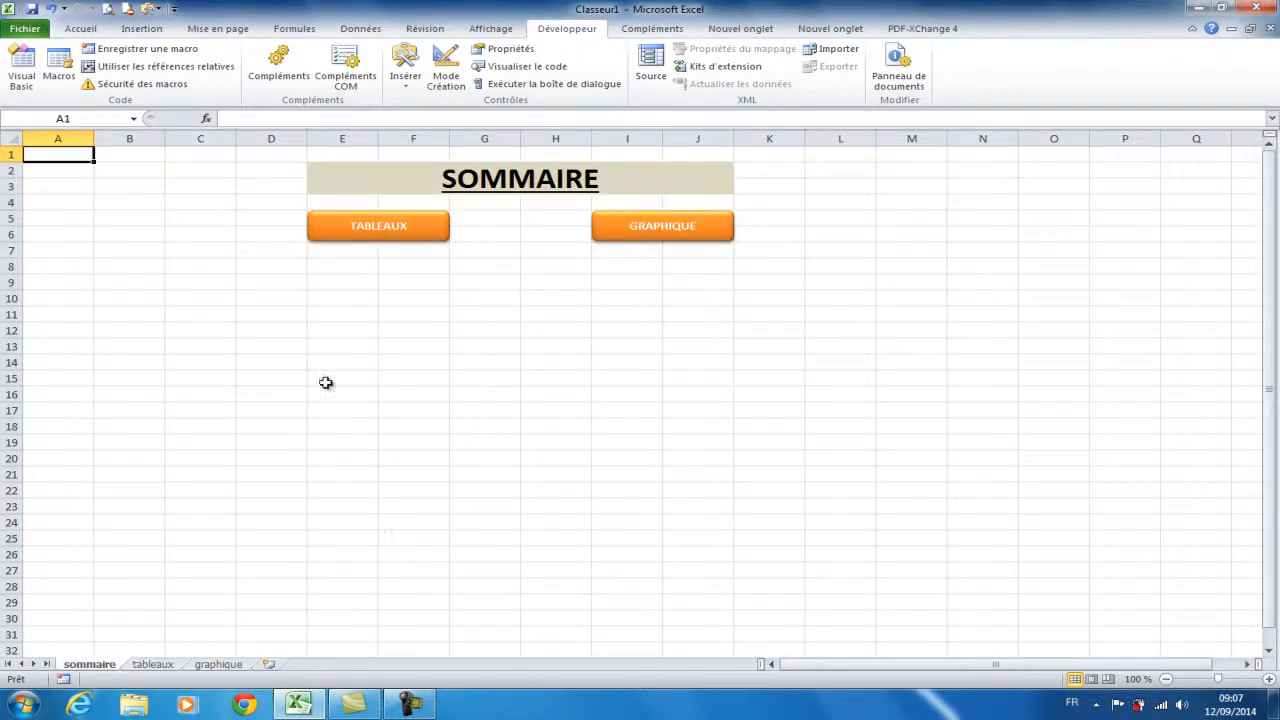
{"action": "left_click", "coordinate": [426, 232]}
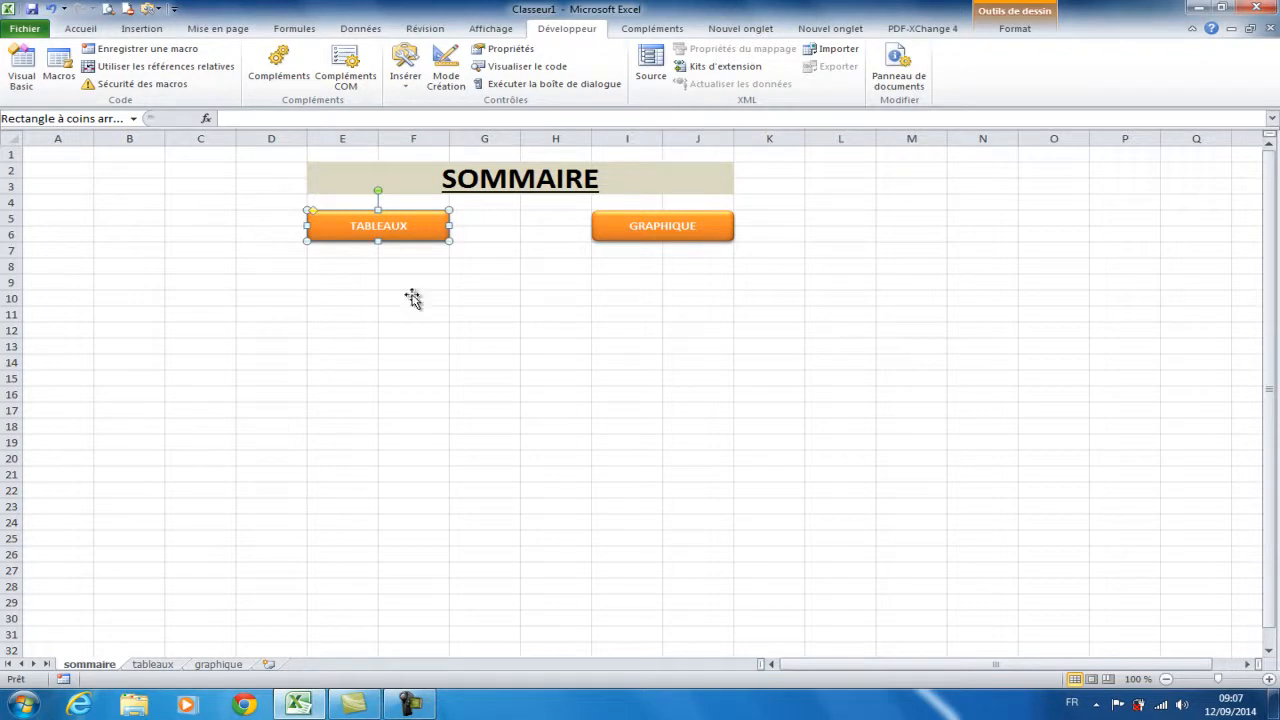
{"action": "right_click", "coordinate": [436, 233]}
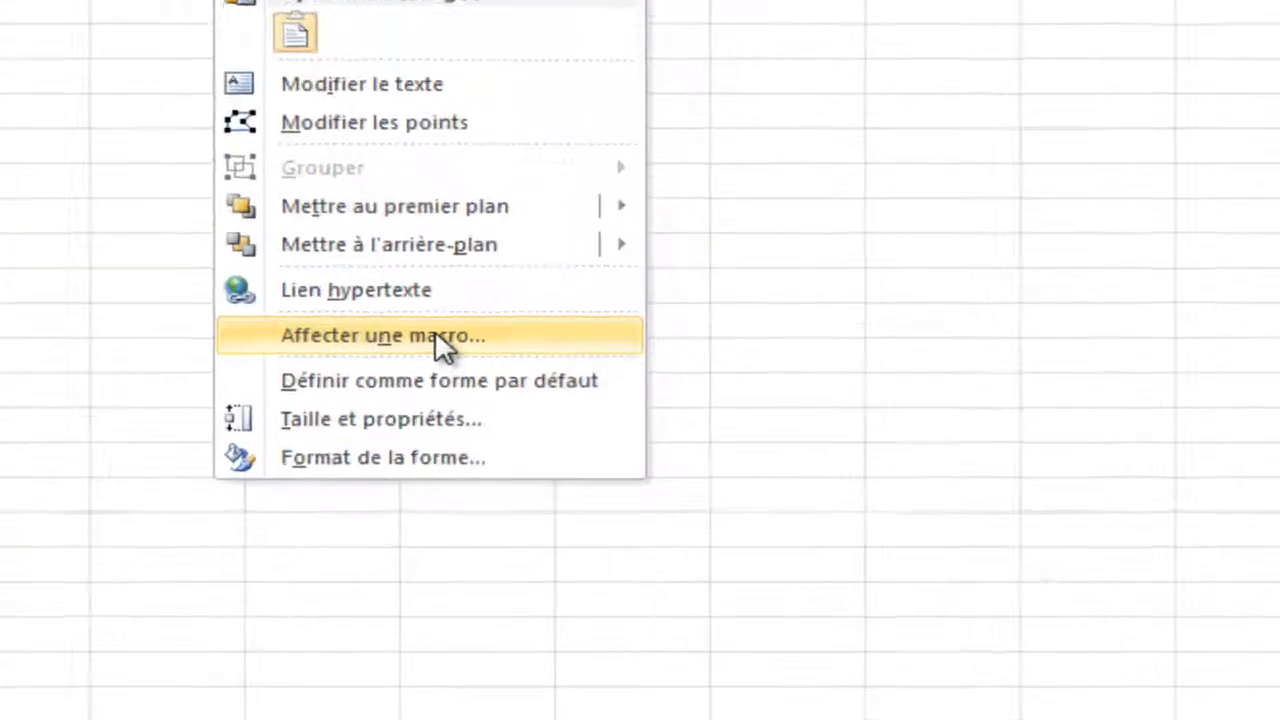
{"action": "left_click", "coordinate": [531, 436]}
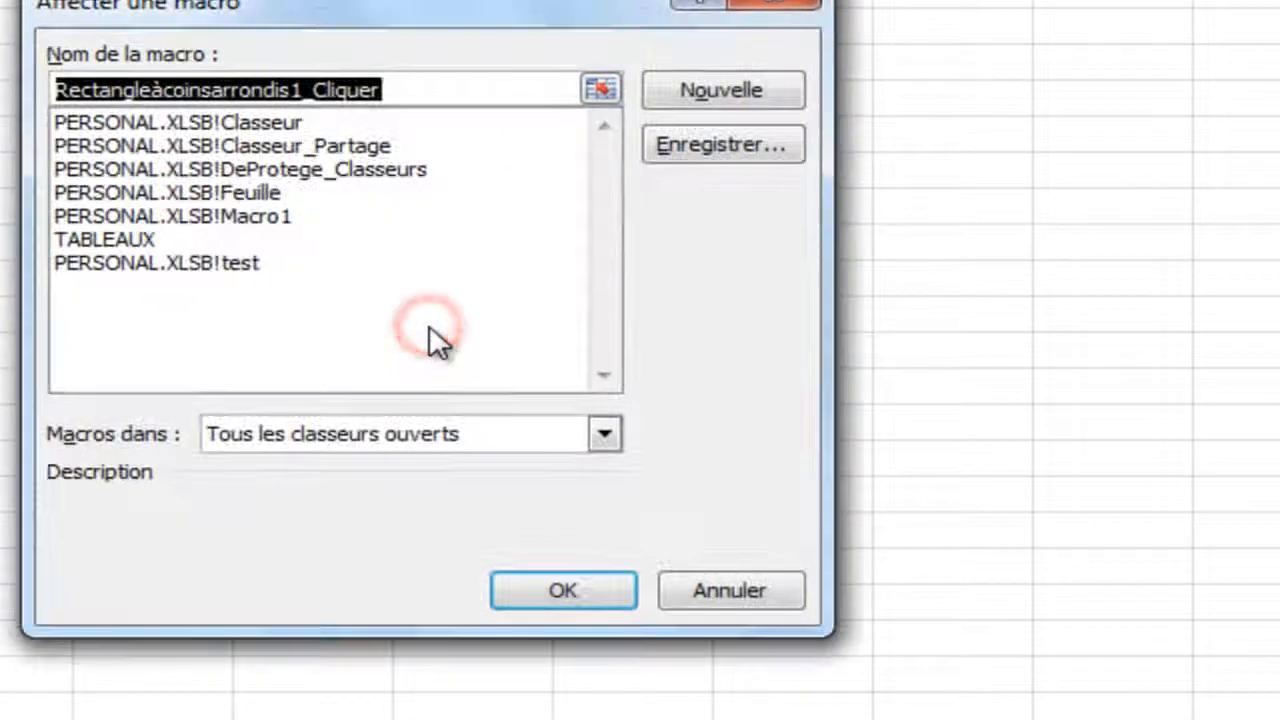
{"action": "left_click", "coordinate": [603, 433]}
{"action": "left_click", "coordinate": [311, 490]}
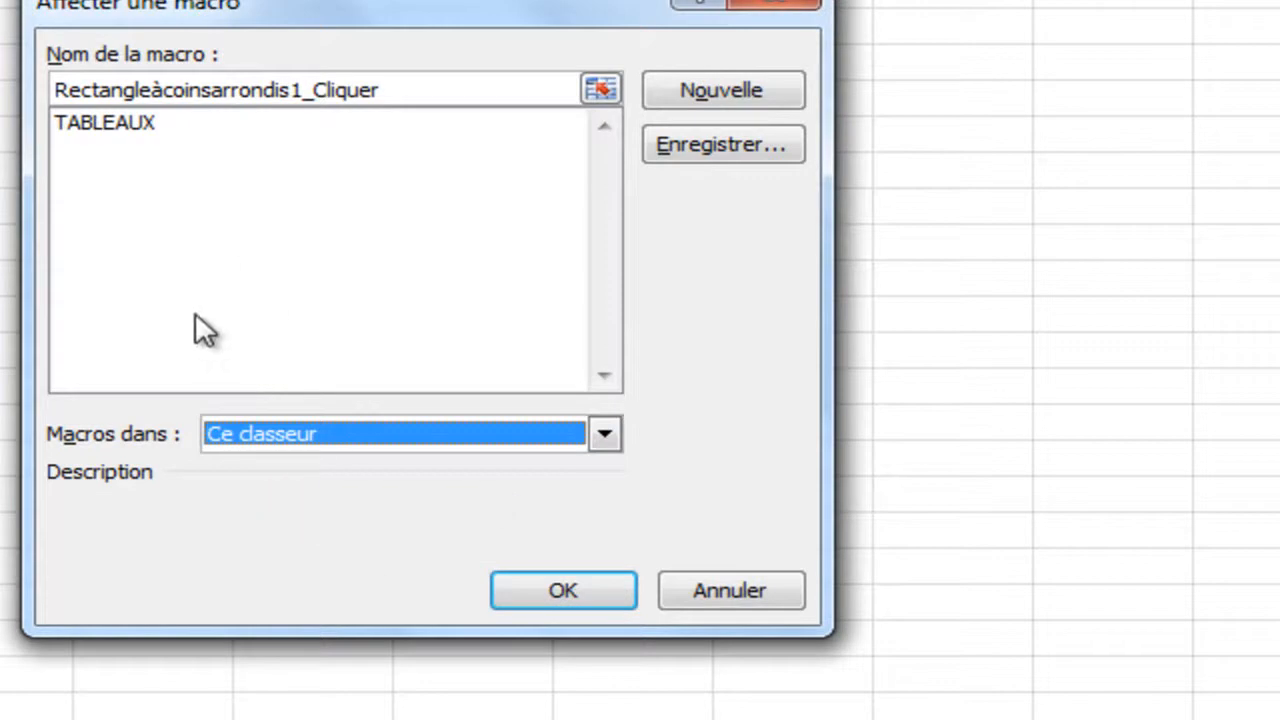
{"action": "left_click", "coordinate": [129, 123]}
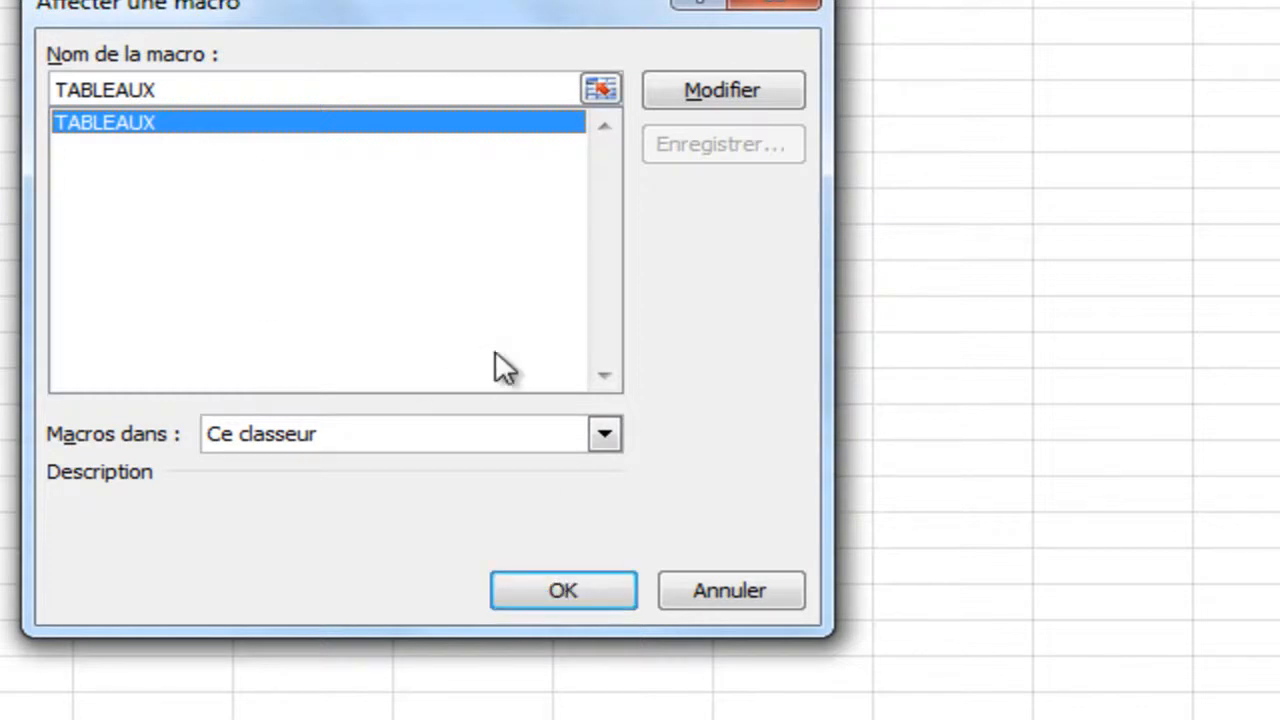
{"action": "left_click", "coordinate": [593, 594]}
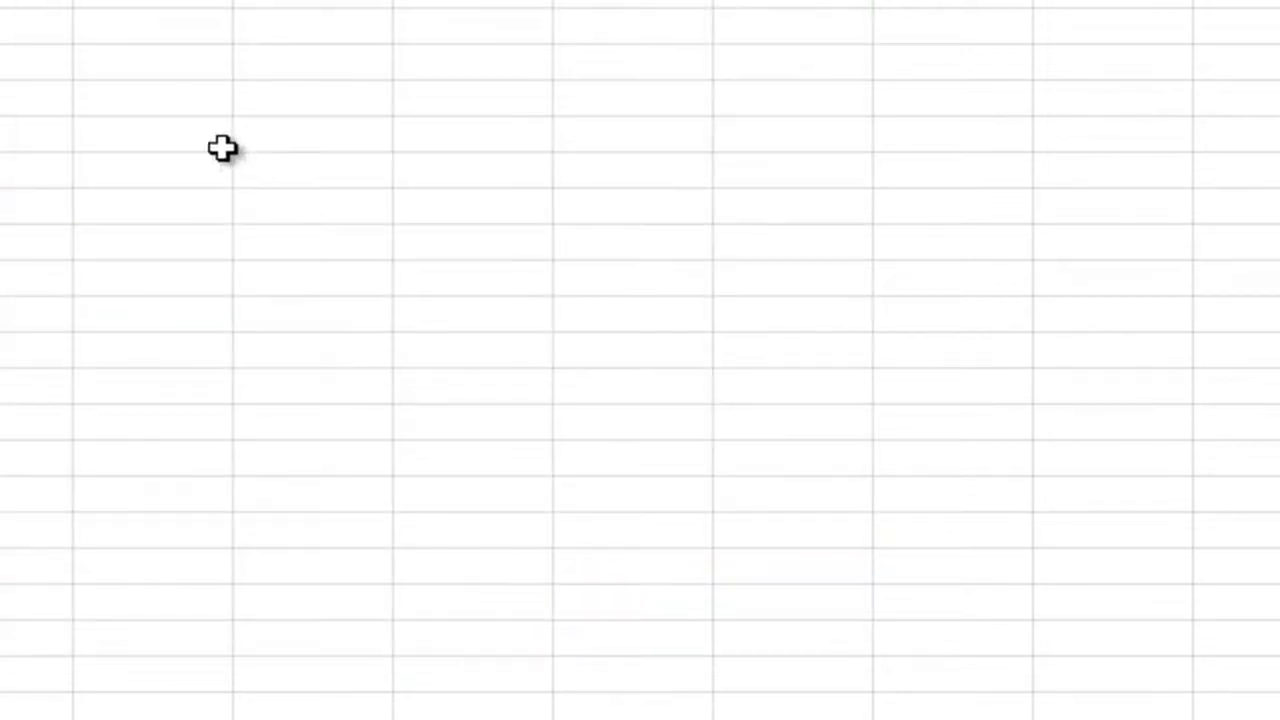
{"action": "left_click", "coordinate": [223, 144]}
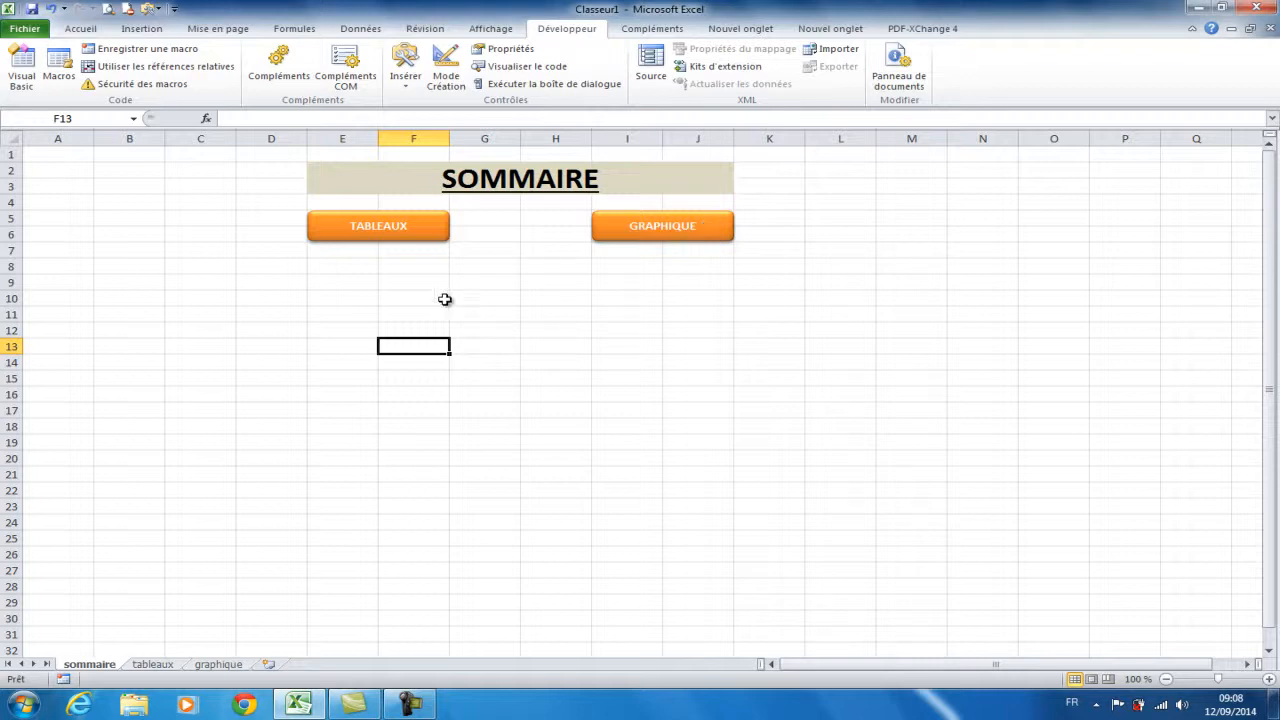
Test the TABLEAUX button and return to the sommaire sheet.
{"action": "left_click", "coordinate": [389, 241]}
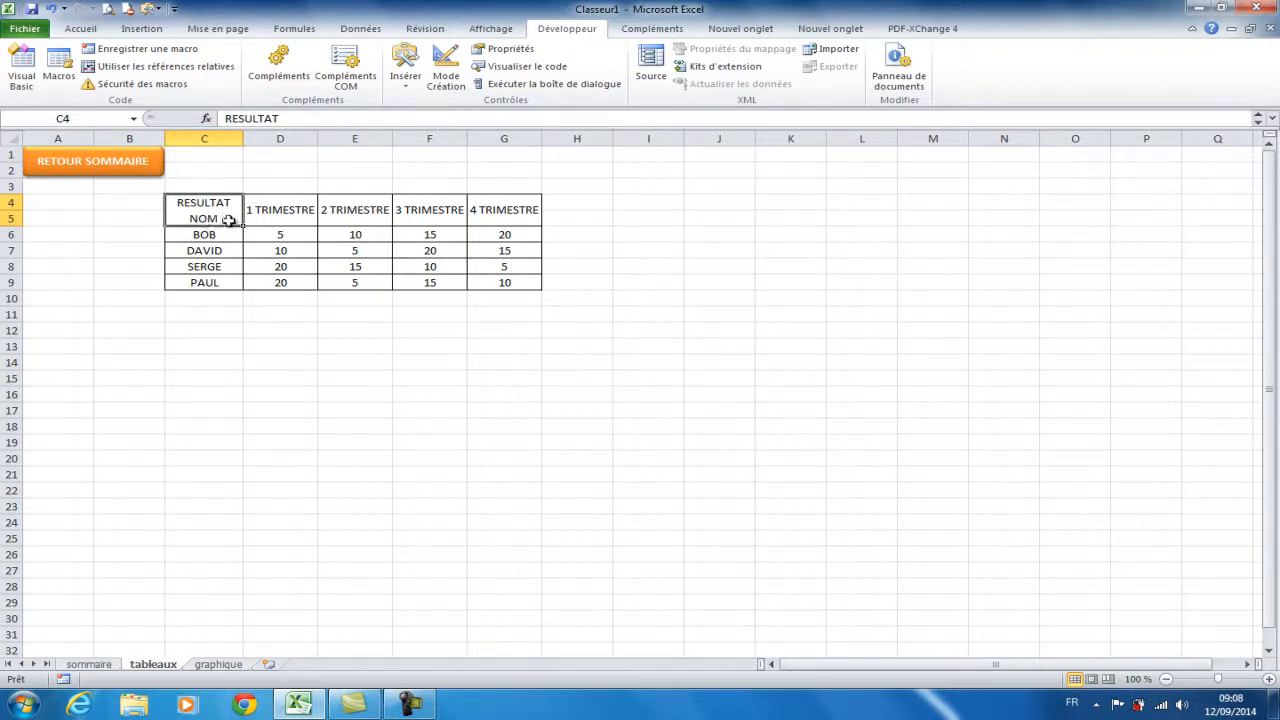
{"action": "left_click", "coordinate": [89, 664]}
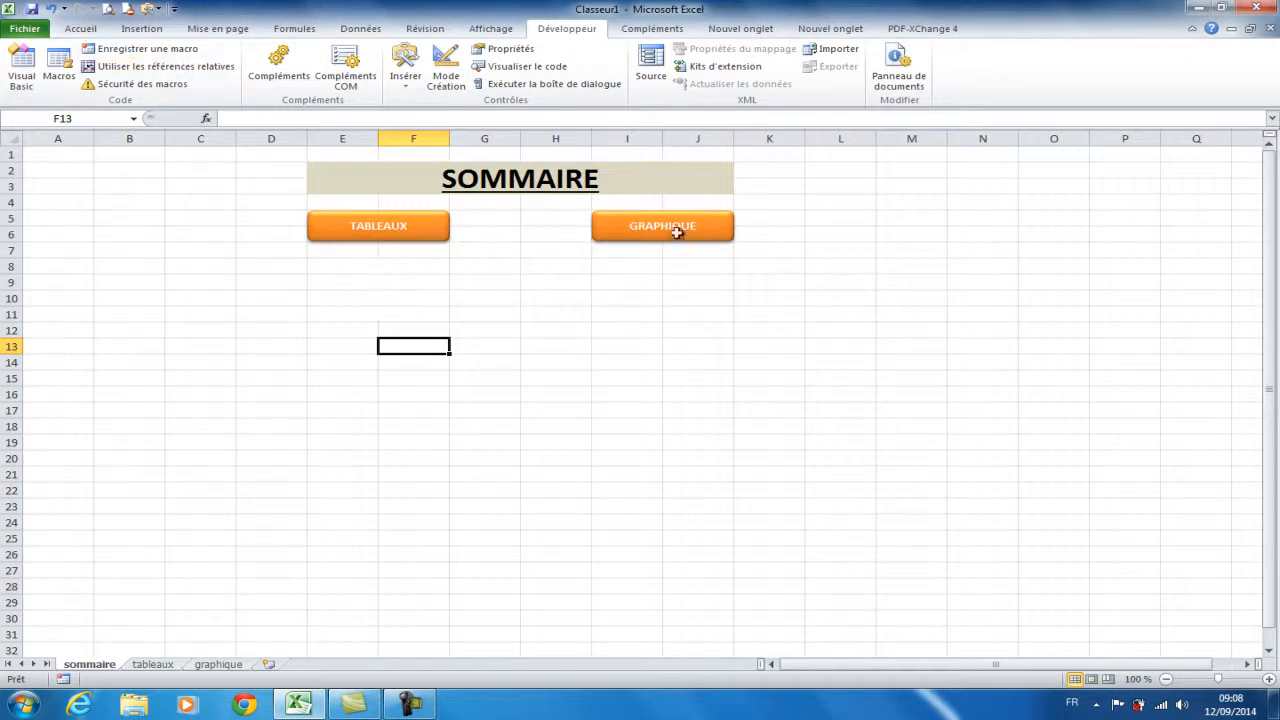
Record a macro named GRAPHIQUE in this workbook that opens the graphique sheet.
{"action": "left_click", "coordinate": [160, 48]}
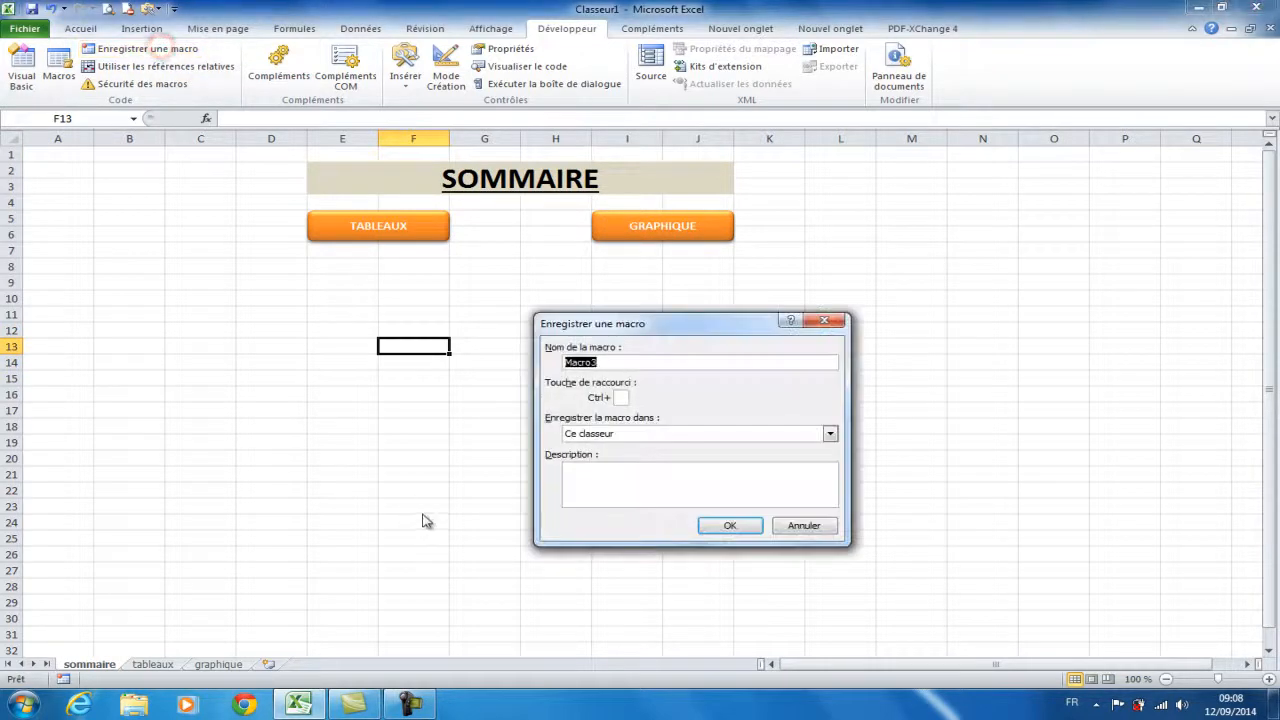
{"action": "type", "text": "GRAPHIQUE"}
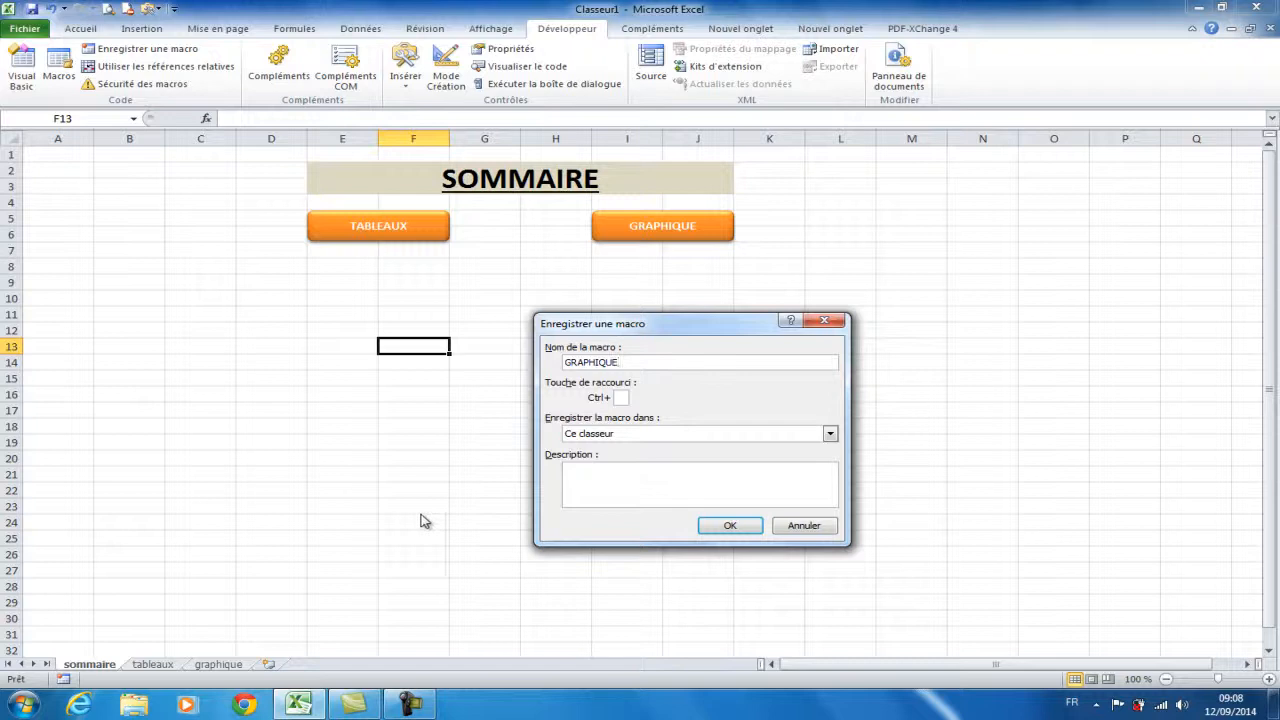
{"action": "left_click", "coordinate": [730, 527]}
{"action": "left_click", "coordinate": [220, 665]}
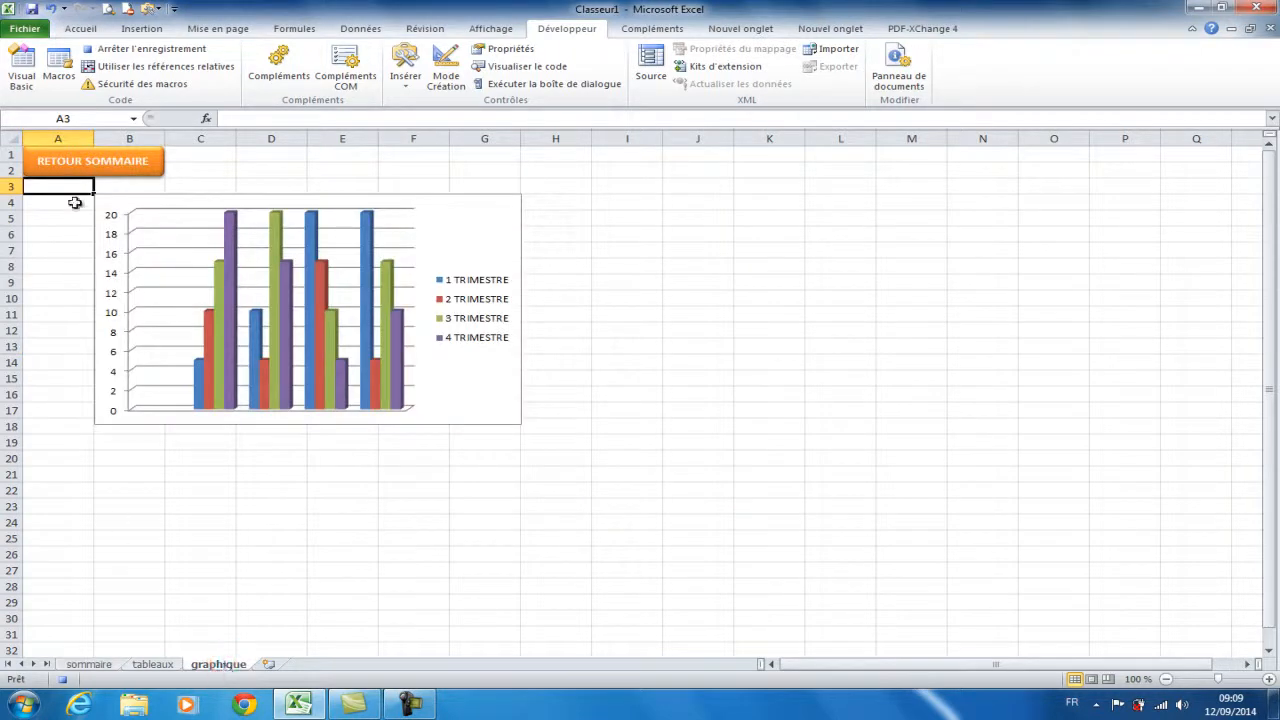
{"action": "left_click", "coordinate": [147, 50]}
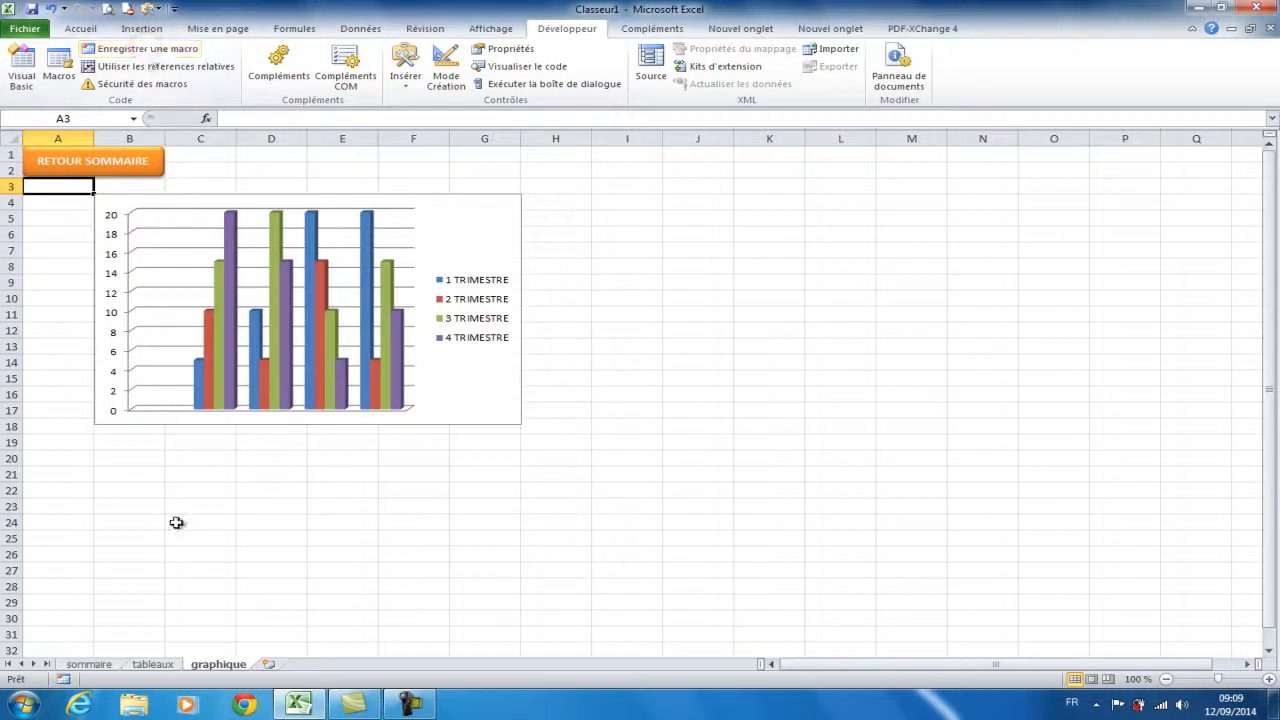
Record a macro named SOMMAIRE in this workbook that opens the sommaire sheet and selects cell E8.
{"action": "left_click", "coordinate": [140, 52]}
{"action": "type", "text": "SOMMAIRE"}
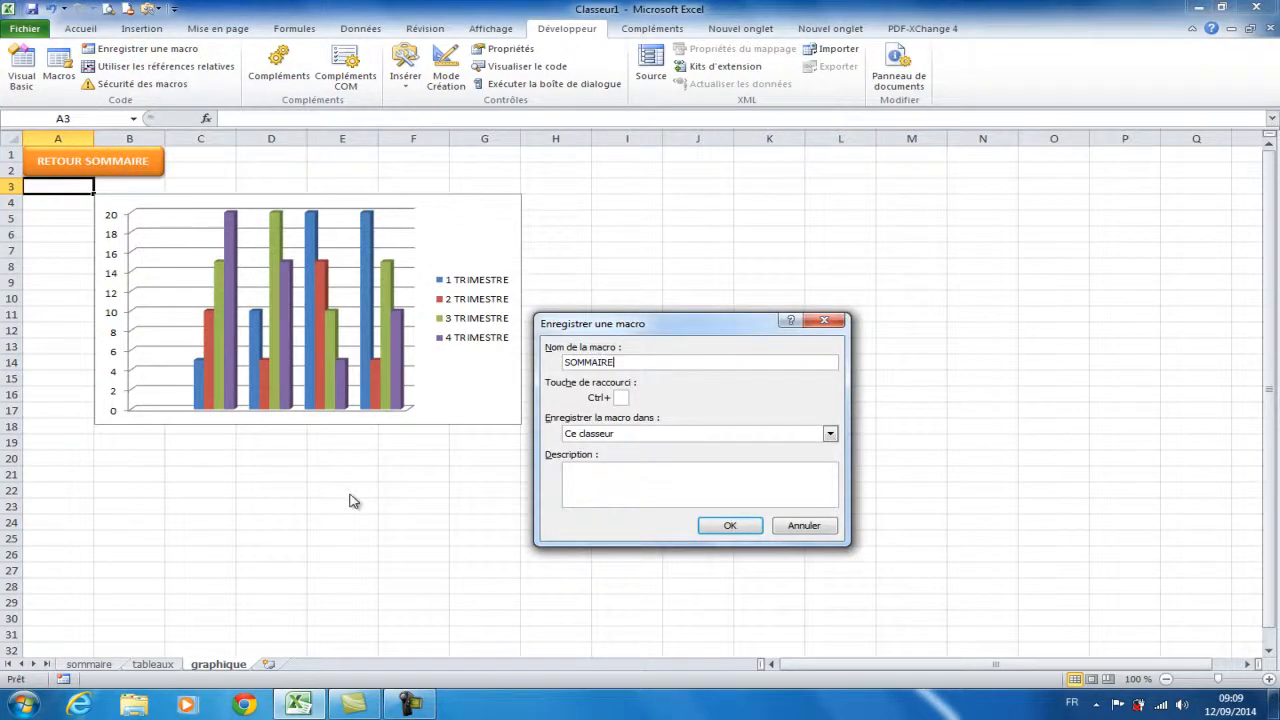
{"action": "left_click", "coordinate": [735, 528]}
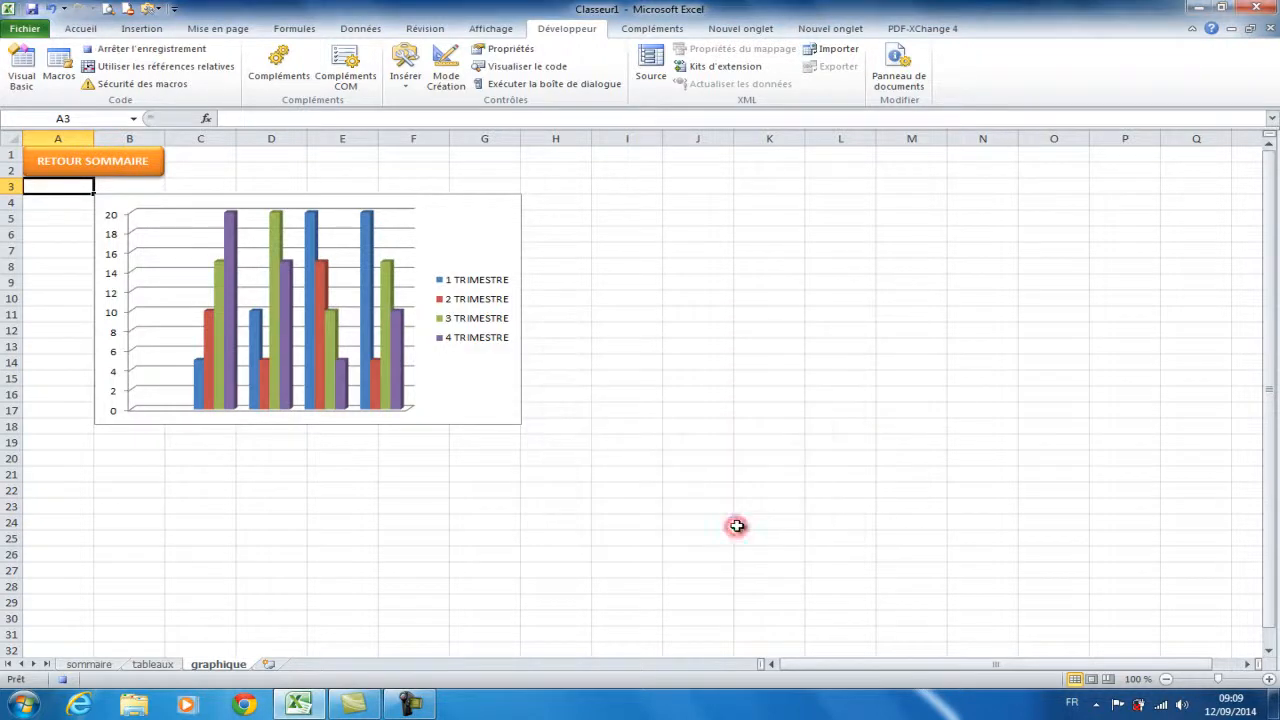
{"action": "left_click", "coordinate": [104, 666]}
{"action": "left_click", "coordinate": [362, 265]}
{"action": "left_click", "coordinate": [122, 50]}
Assign the GRAPHIQUE macro to the GRAPHIQUE button on the sommaire sheet and deselect the button.
{"action": "right_click", "coordinate": [705, 240]}
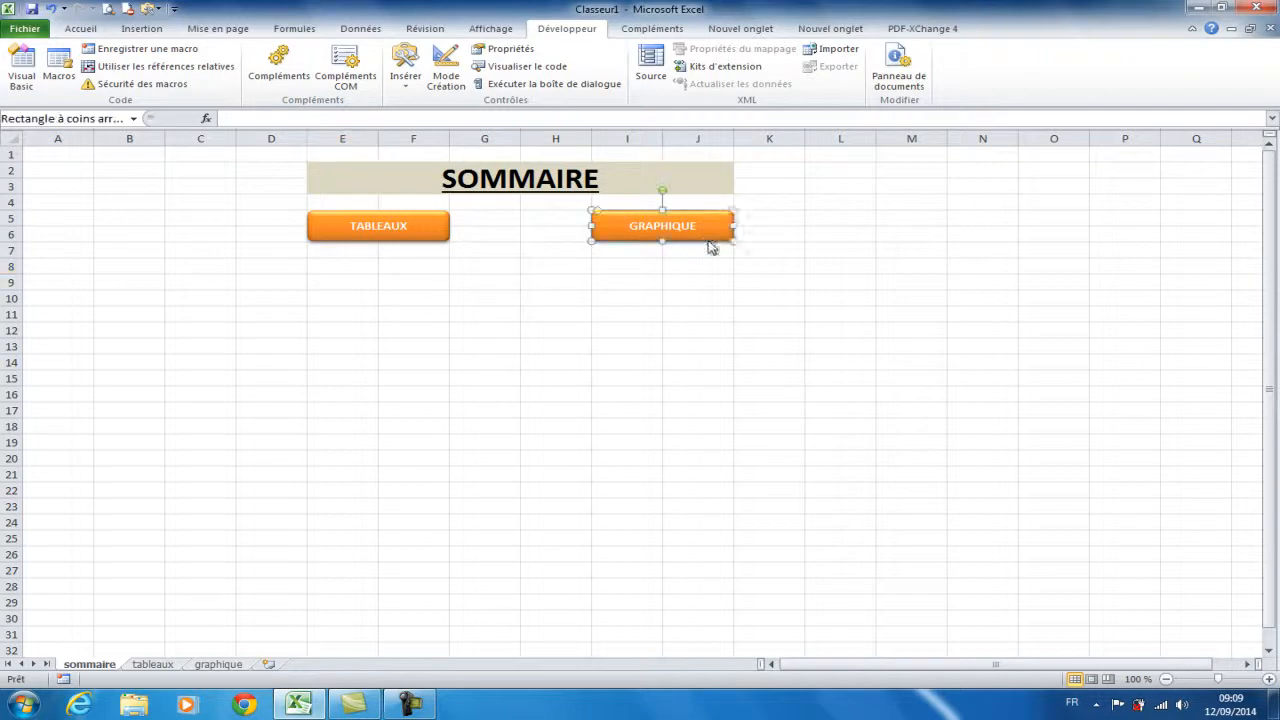
{"action": "left_click", "coordinate": [800, 441]}
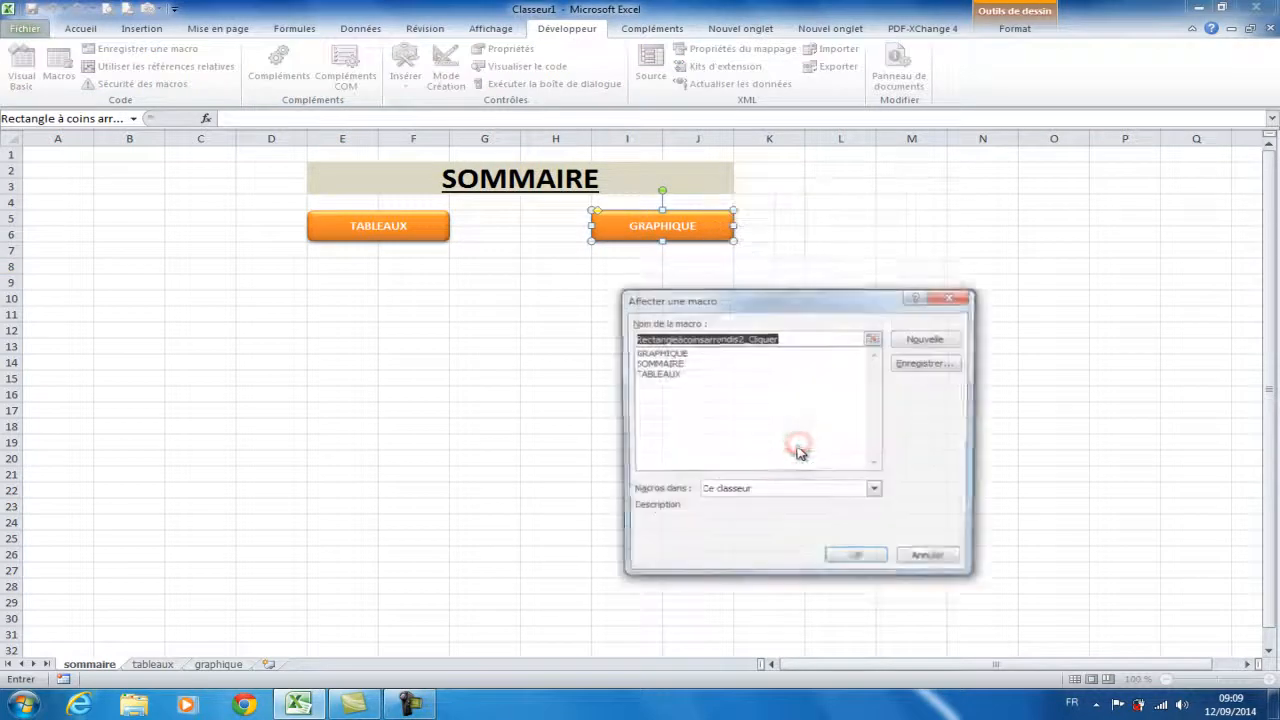
{"action": "left_click", "coordinate": [672, 353]}
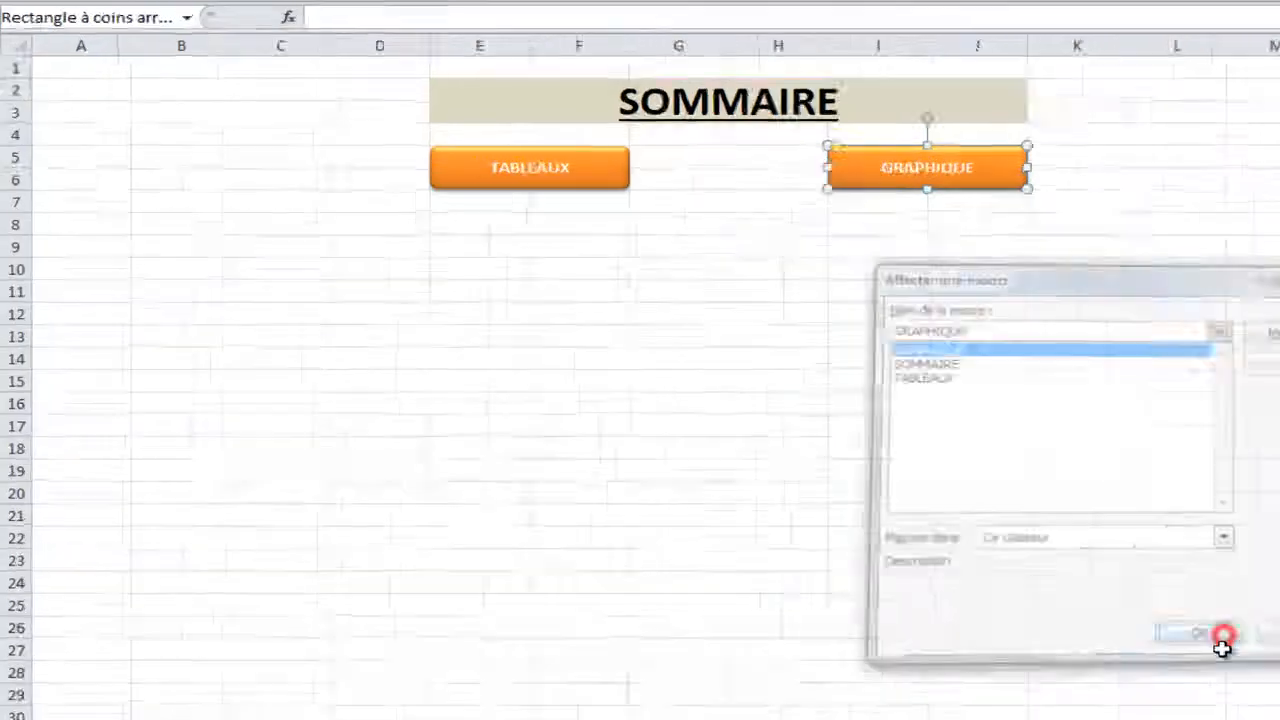
{"action": "left_click", "coordinate": [874, 565]}
{"action": "left_click", "coordinate": [475, 472]}
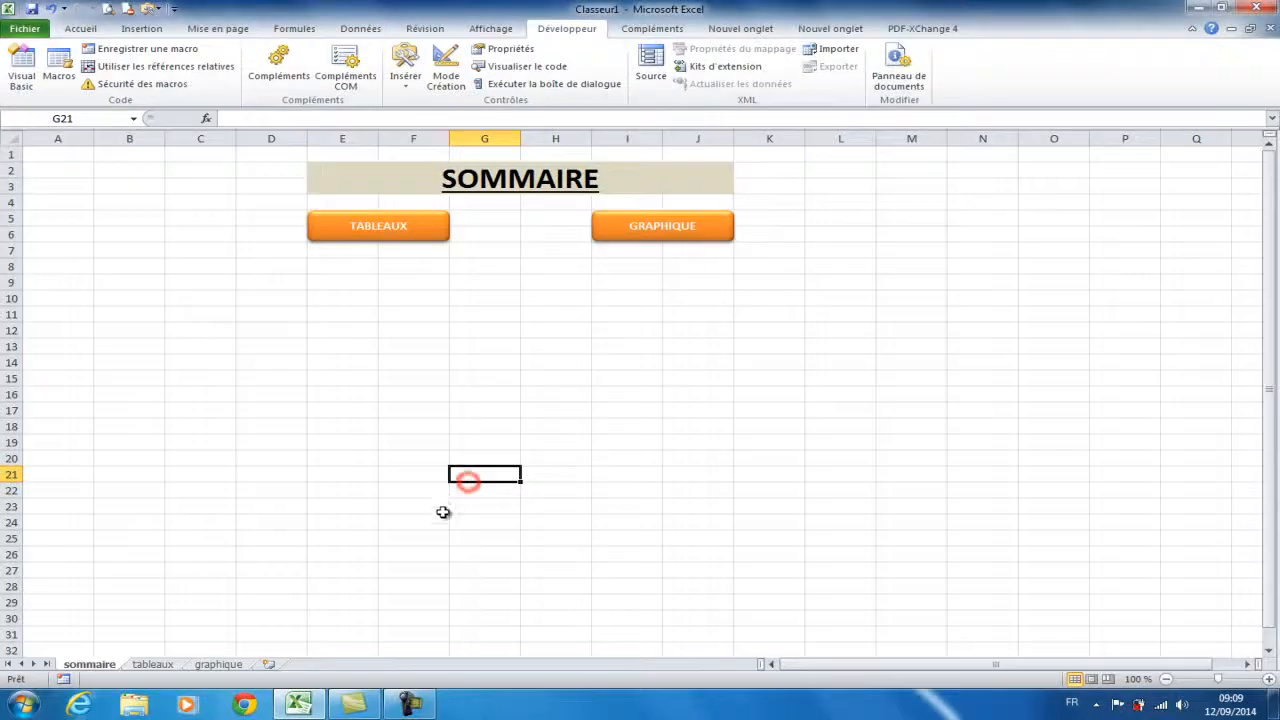
Assign the SOMMAIRE macro to the RETOUR SOMMAIRE button on the tableaux sheet and deselect the button.
{"action": "left_click", "coordinate": [374, 224]}
{"action": "right_click", "coordinate": [135, 168]}
{"action": "left_click", "coordinate": [248, 372]}
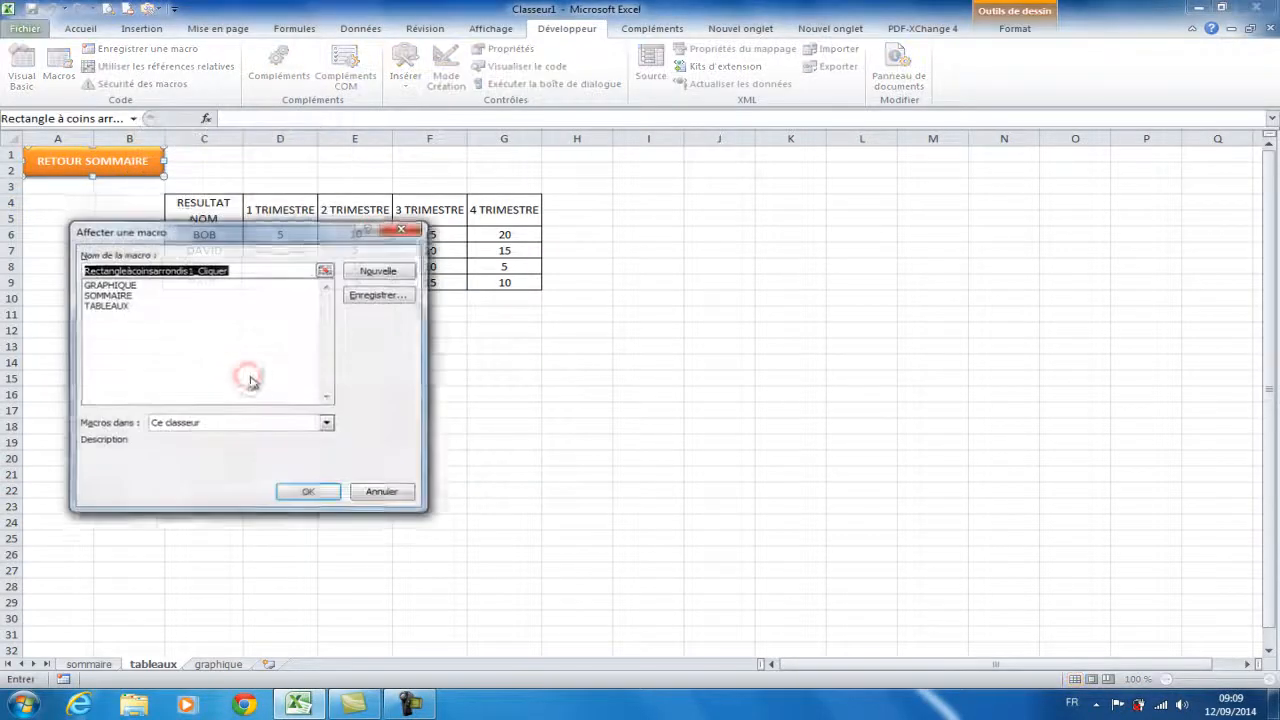
{"action": "left_click", "coordinate": [114, 296]}
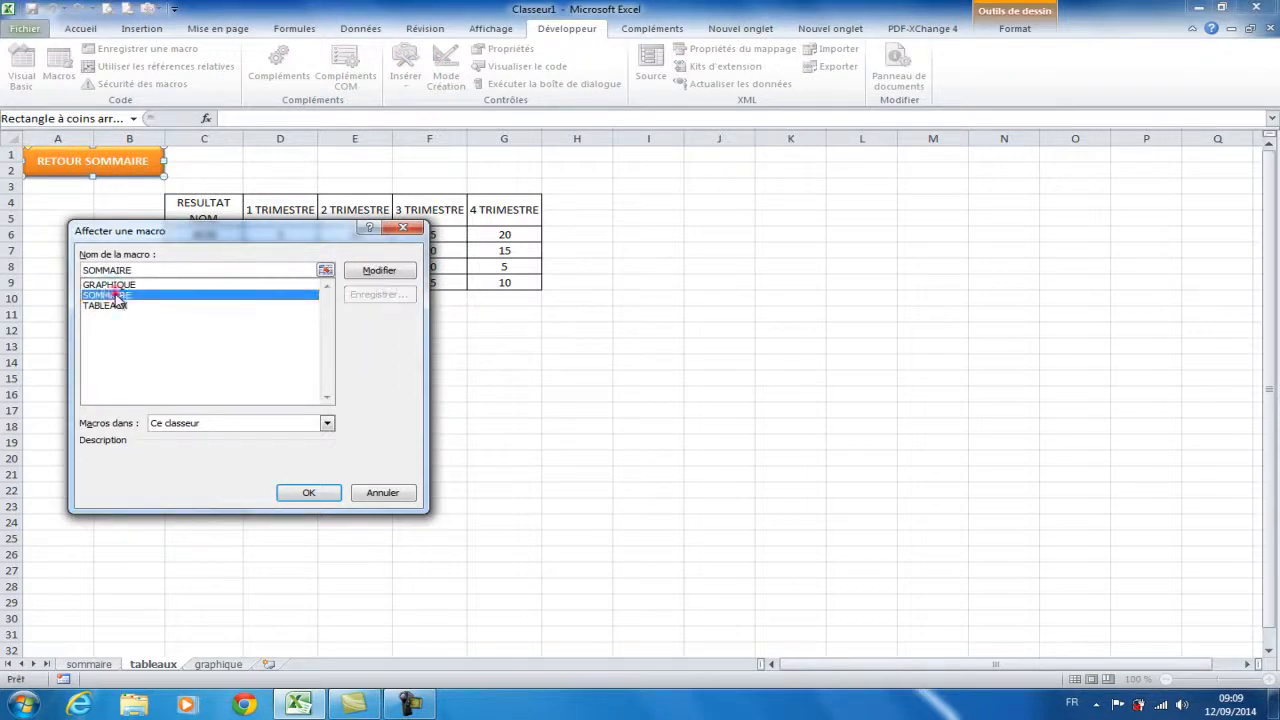
{"action": "left_click", "coordinate": [313, 492]}
{"action": "left_click", "coordinate": [311, 492]}
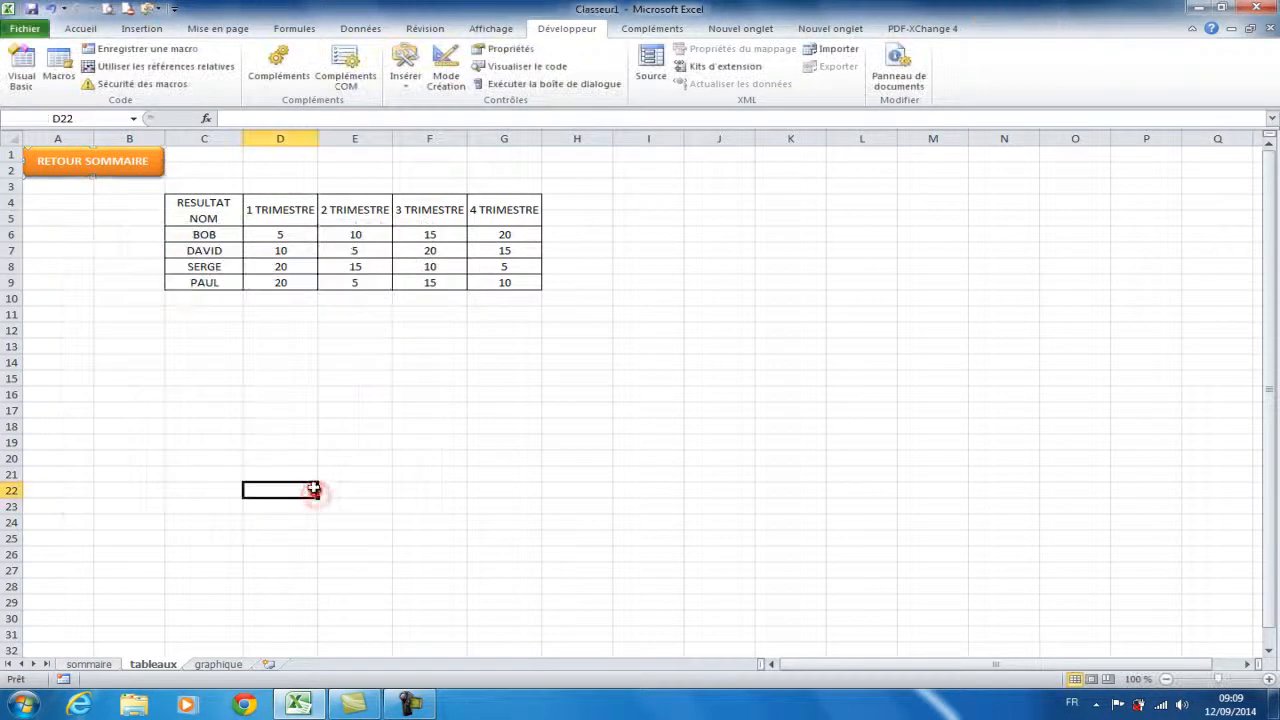
Assign the SOMMAIRE macro to the RETOUR SOMMAIRE button on the graphique sheet and deselect the button.
{"action": "left_click", "coordinate": [110, 166]}
{"action": "left_click", "coordinate": [677, 226]}
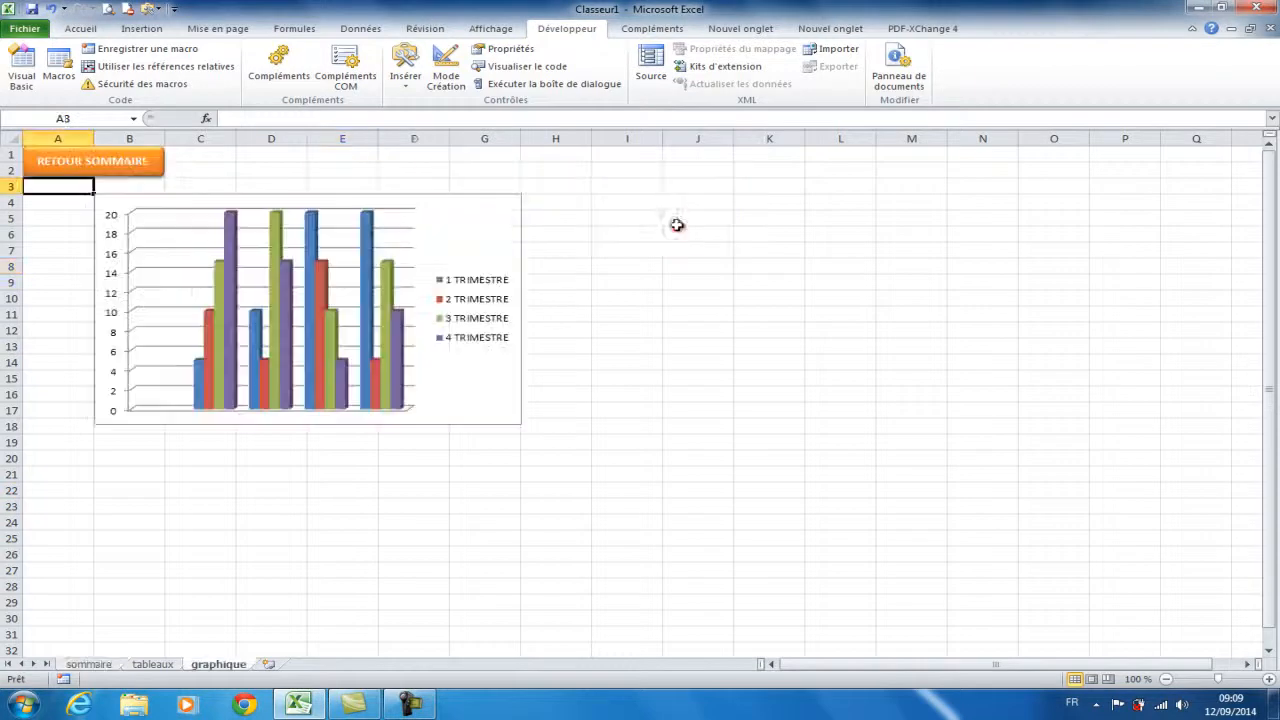
{"action": "right_click", "coordinate": [157, 171]}
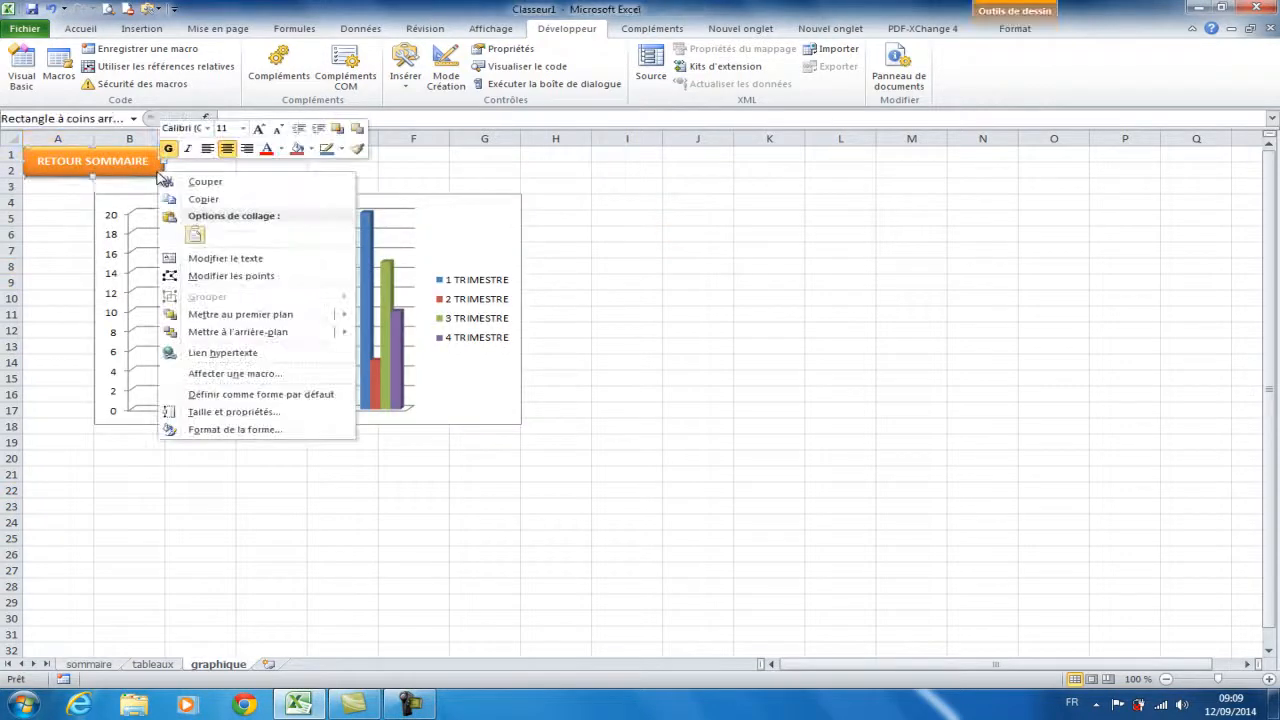
{"action": "left_click", "coordinate": [268, 376]}
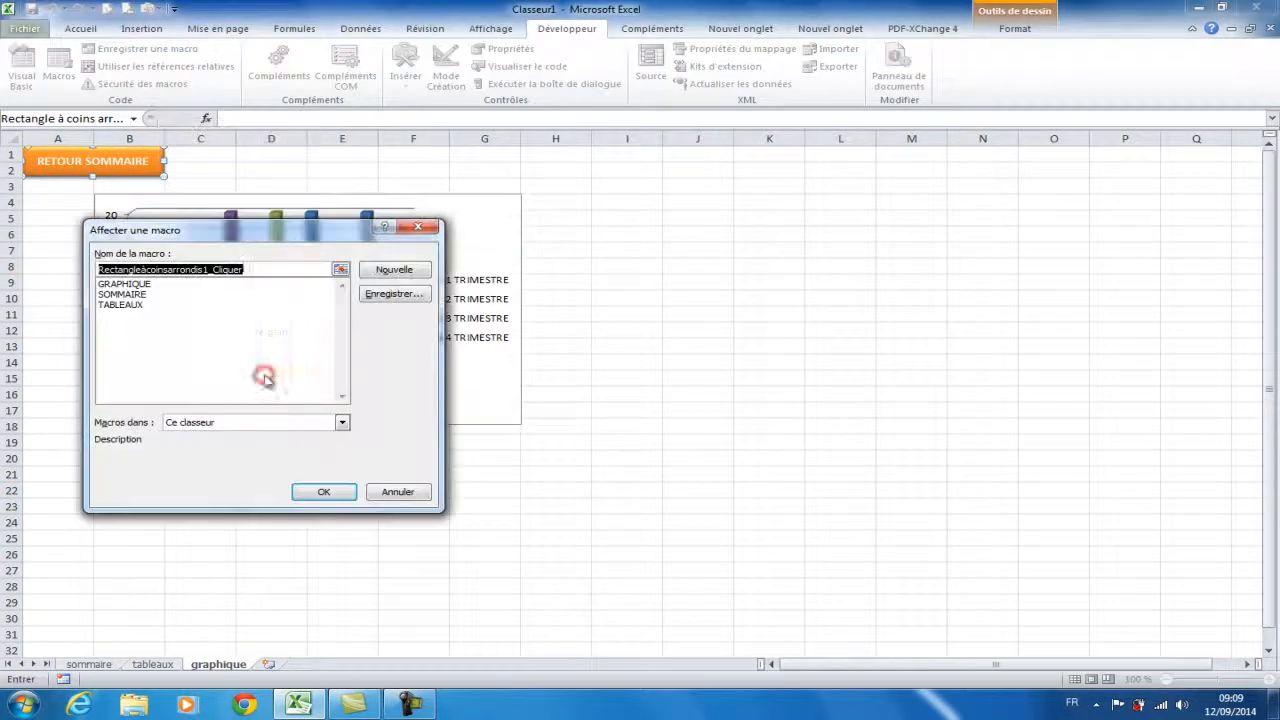
{"action": "left_click", "coordinate": [140, 295]}
{"action": "left_click", "coordinate": [326, 492]}
{"action": "left_click", "coordinate": [258, 502]}
Test the navigation buttons by going from graphique to sommaire, to tableaux and back, and to graphique and back to sommaire.
{"action": "left_click", "coordinate": [135, 172]}
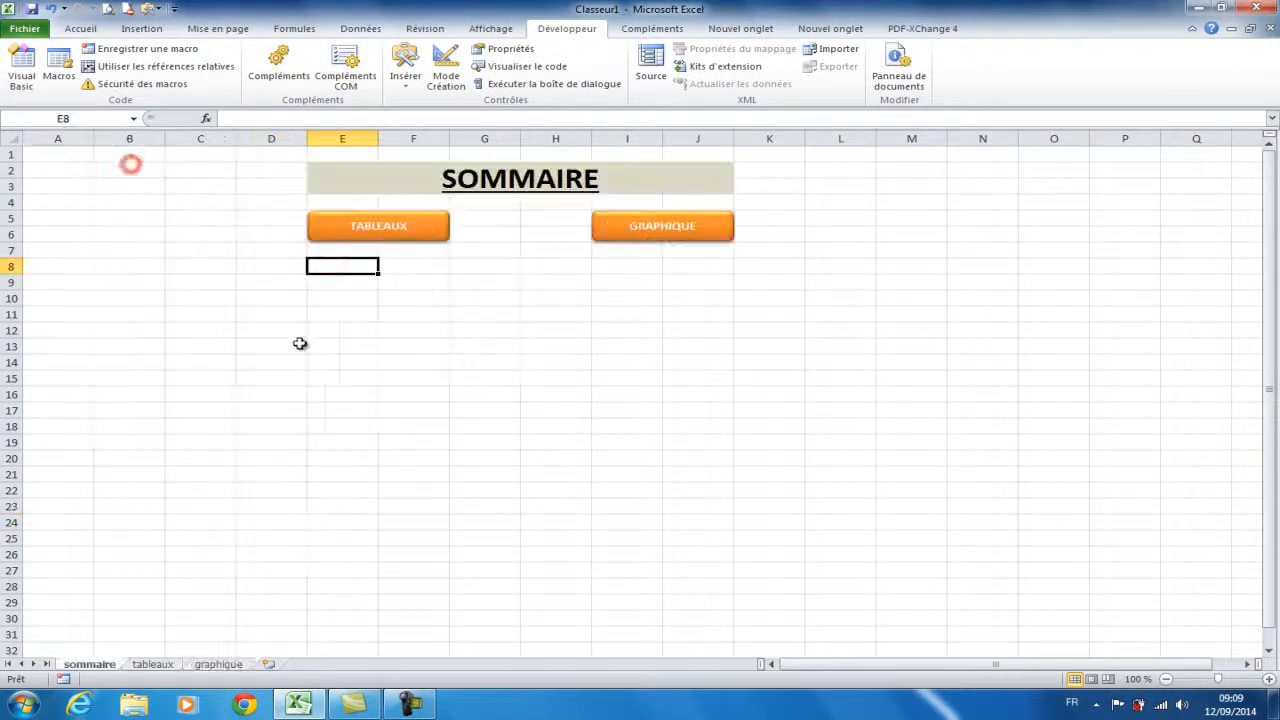
{"action": "left_click", "coordinate": [399, 234]}
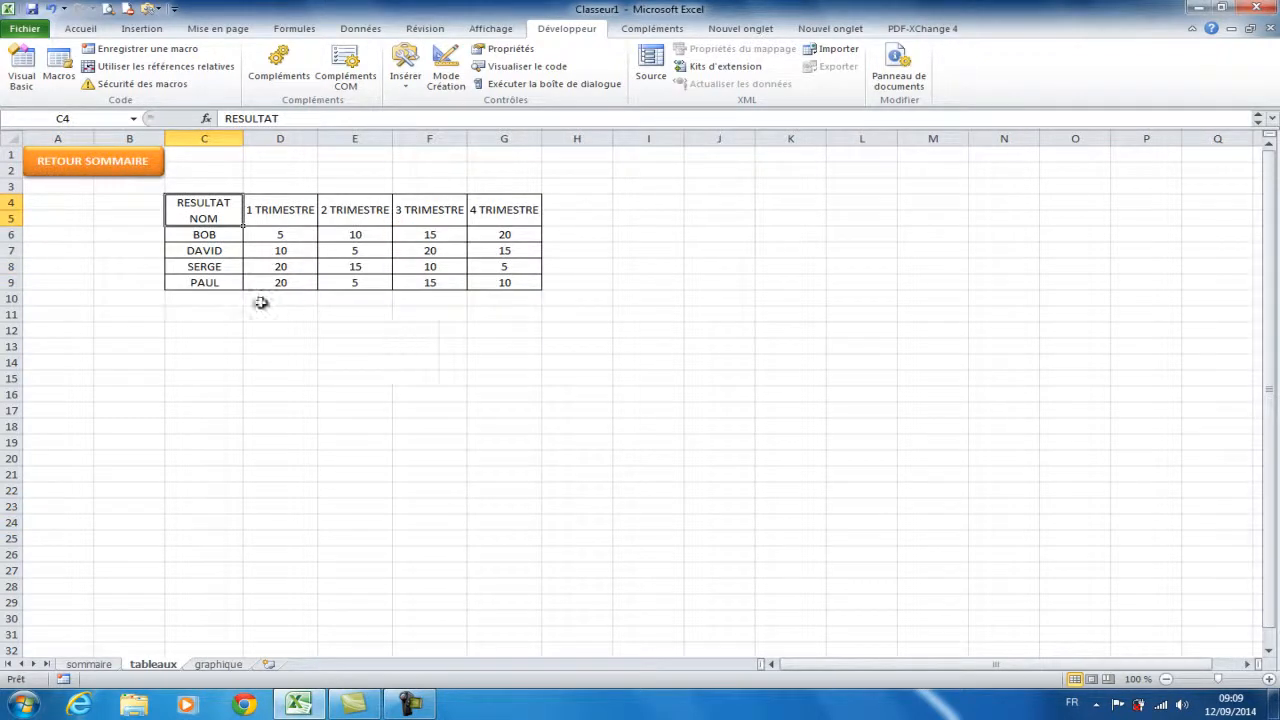
{"action": "left_click", "coordinate": [132, 168]}
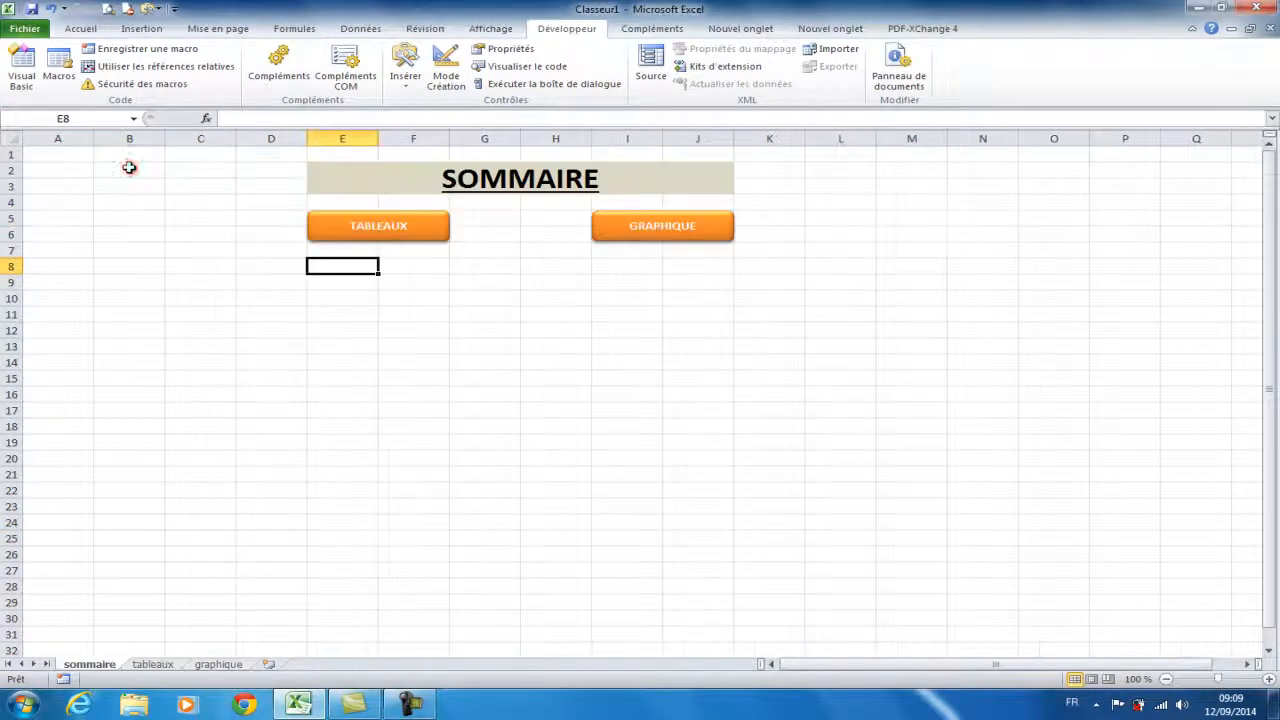
{"action": "left_click", "coordinate": [652, 232]}
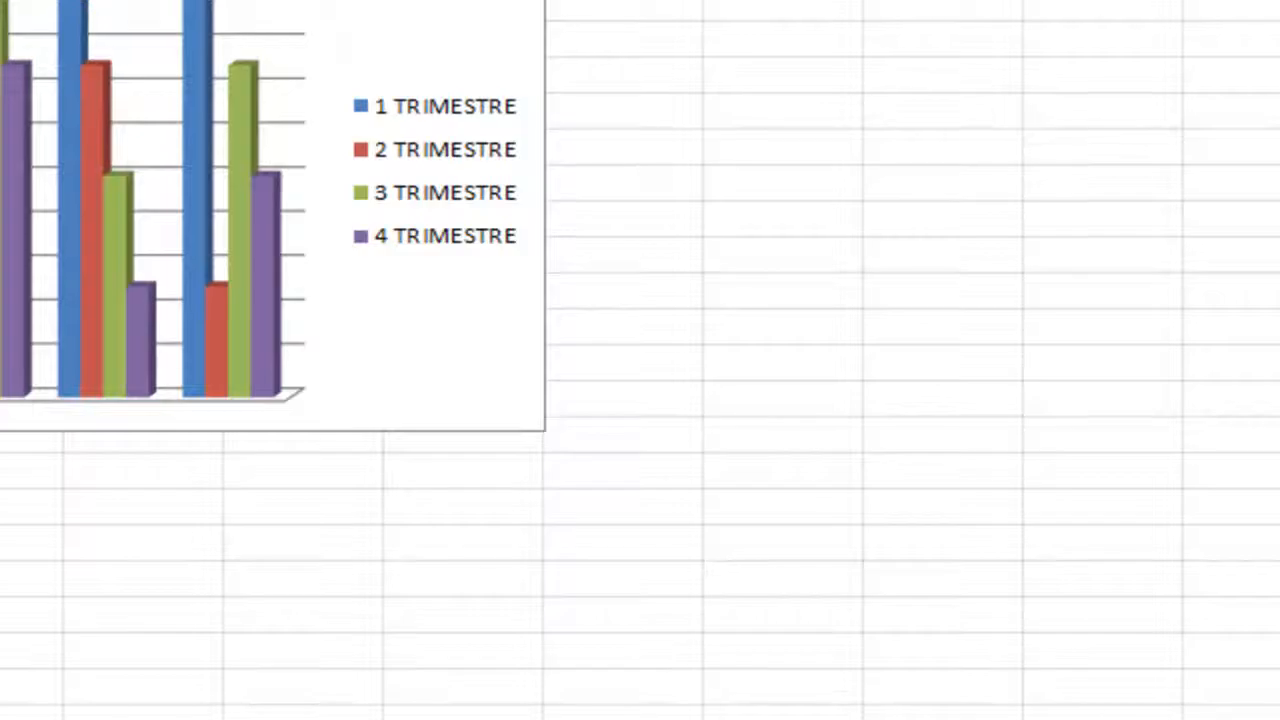
{"action": "left_click", "coordinate": [113, 170]}
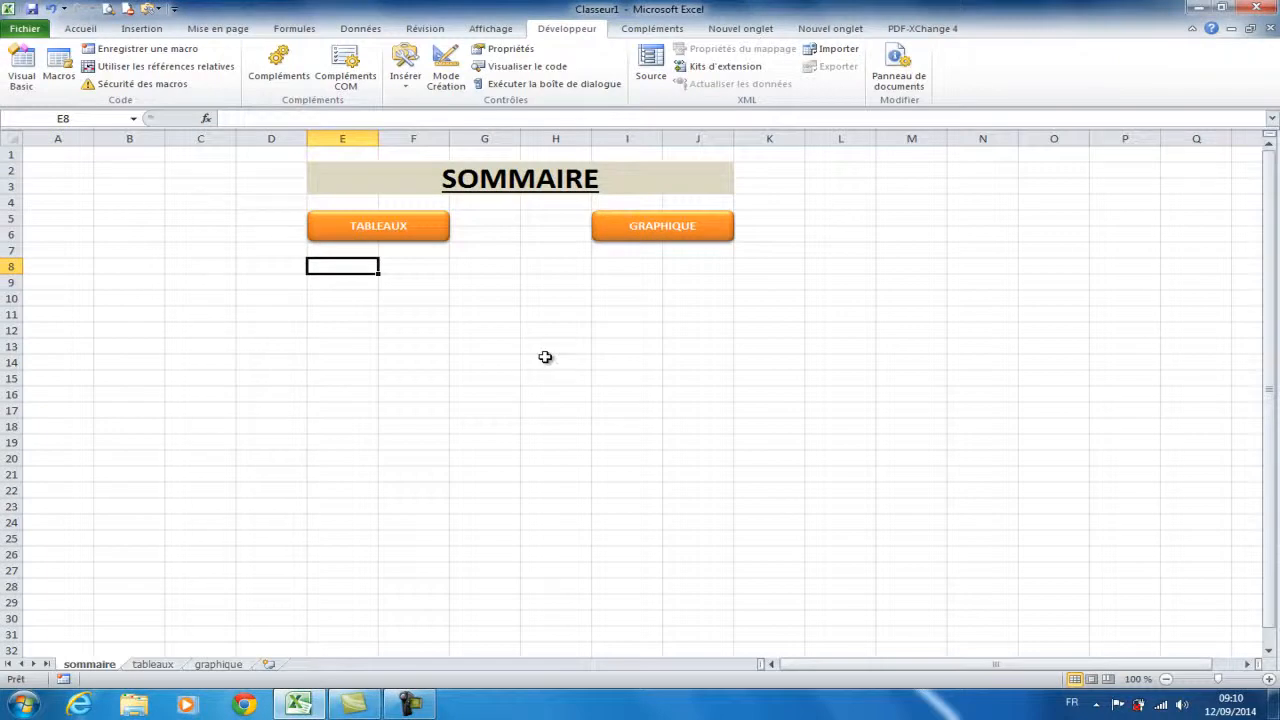
{"action": "left_click", "coordinate": [418, 706]}
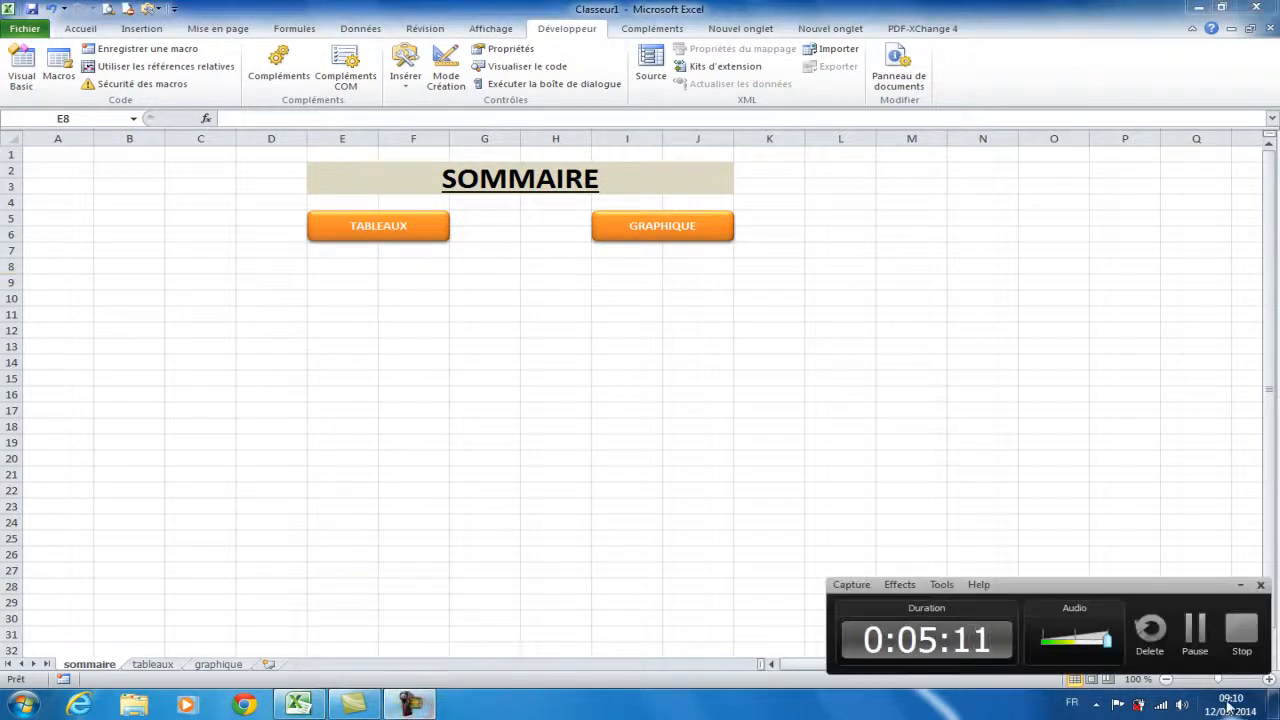